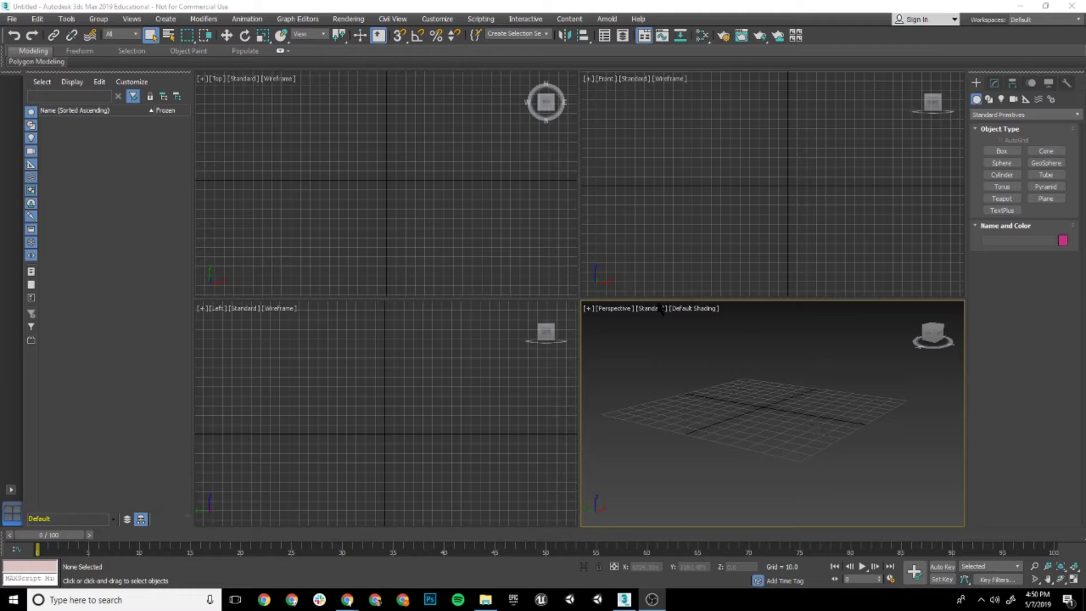
- Activate the Front, Top, Left and Perspective viewports in turn and pan the Front view
{"action": "left_click", "coordinate": [647, 254]}
{"action": "left_click", "coordinate": [515, 237]}
{"action": "left_click", "coordinate": [487, 338]}
{"action": "left_click", "coordinate": [649, 373]}
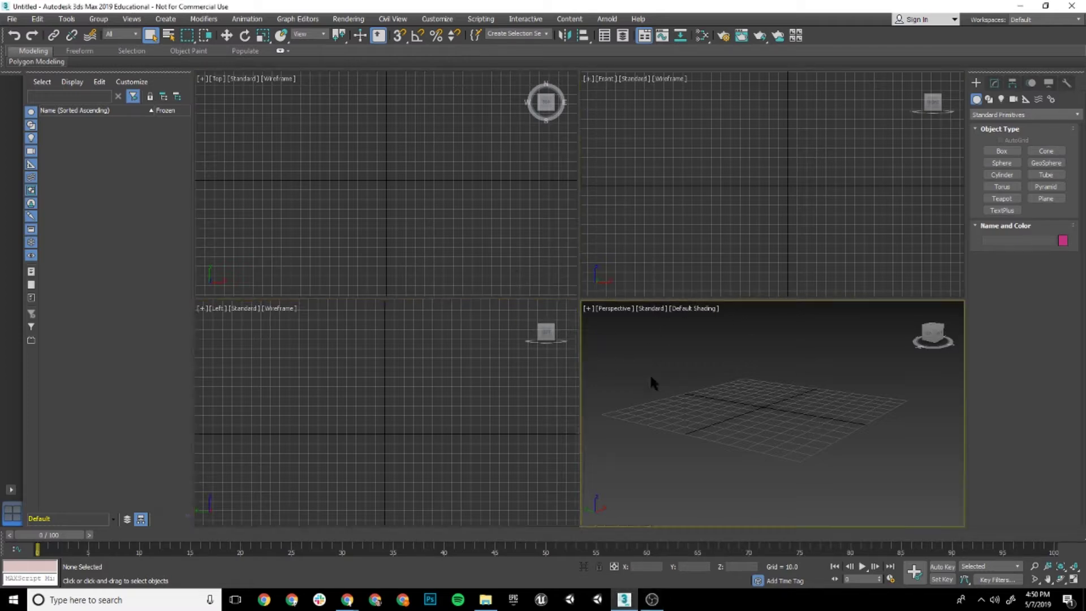
{"action": "left_click", "coordinate": [643, 235]}
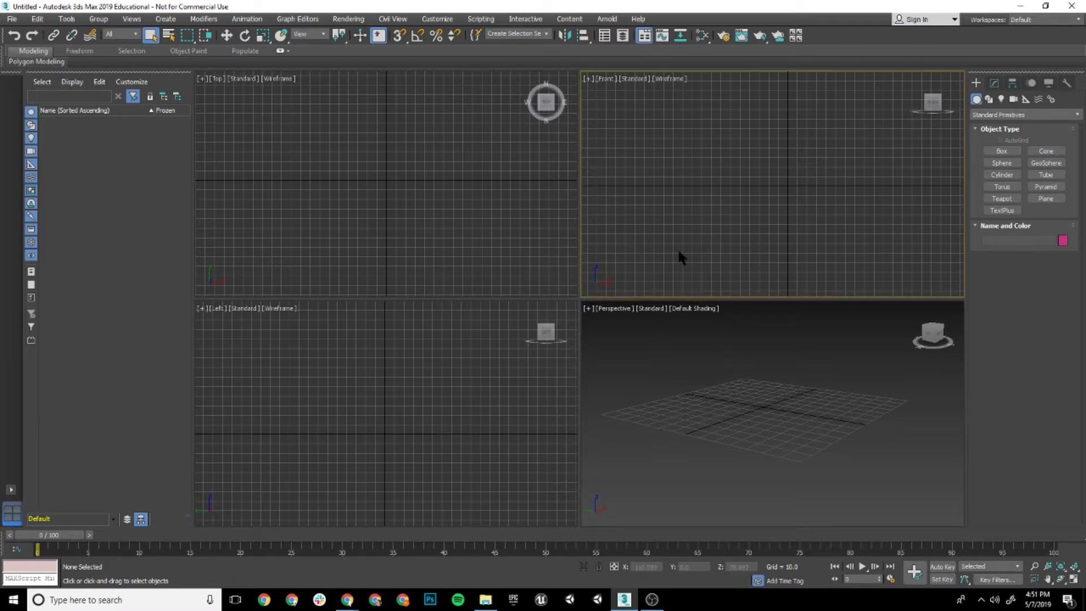
{"action": "middle_click_drag", "start_coordinate": [679, 252], "coordinate": [681, 216]}
{"action": "left_click", "coordinate": [460, 195]}
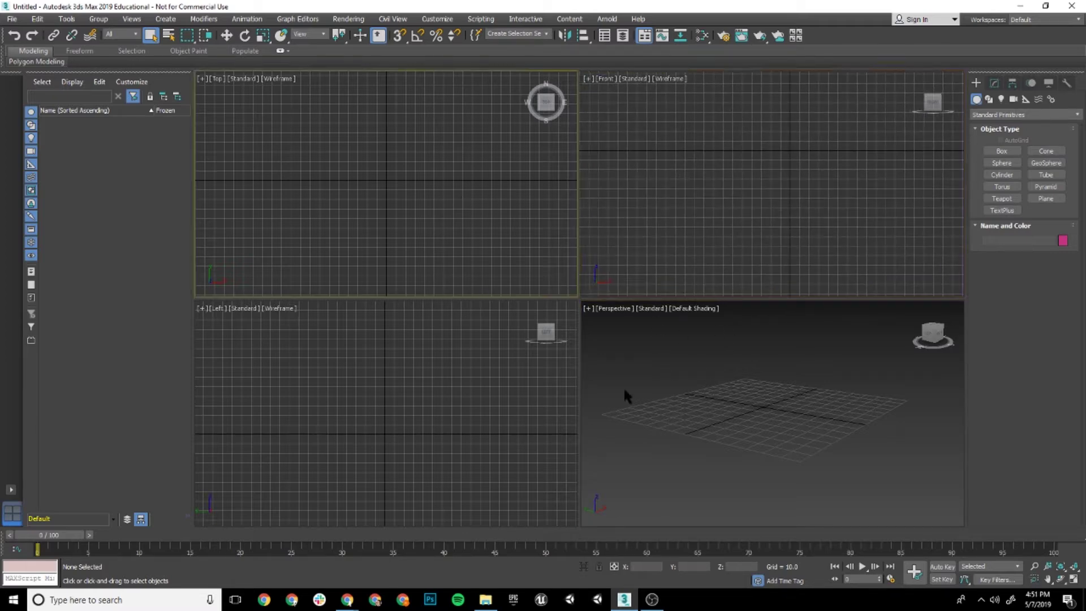
{"action": "left_click", "coordinate": [648, 399]}
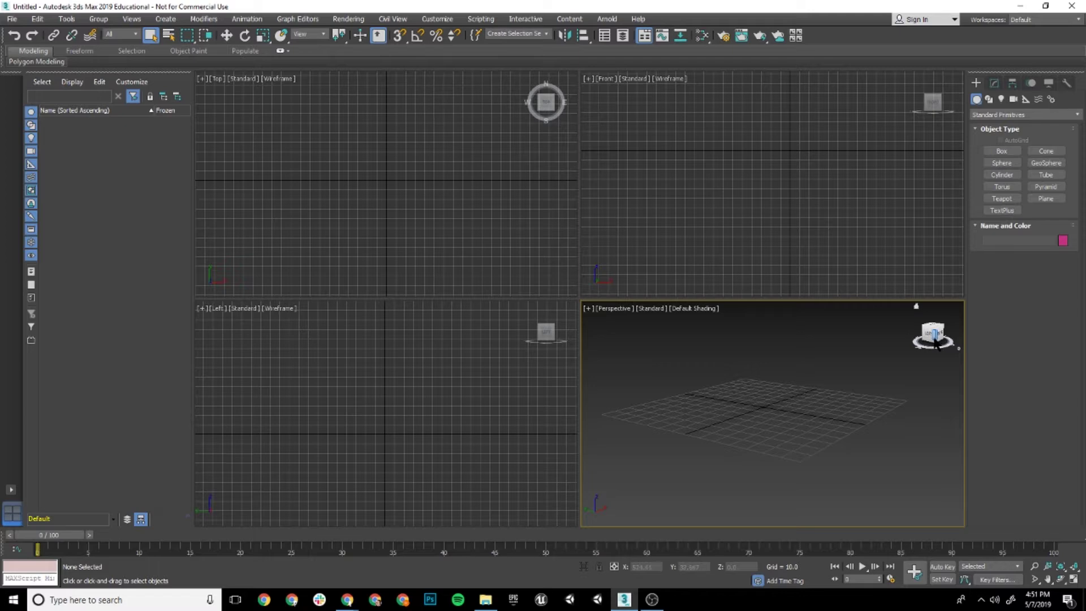
- Rotate the Perspective view to look from above and back to an angle with the ViewCube, and practise zooming and panning it
{"action": "left_click_drag", "start_coordinate": [936, 338], "coordinate": [909, 391]}
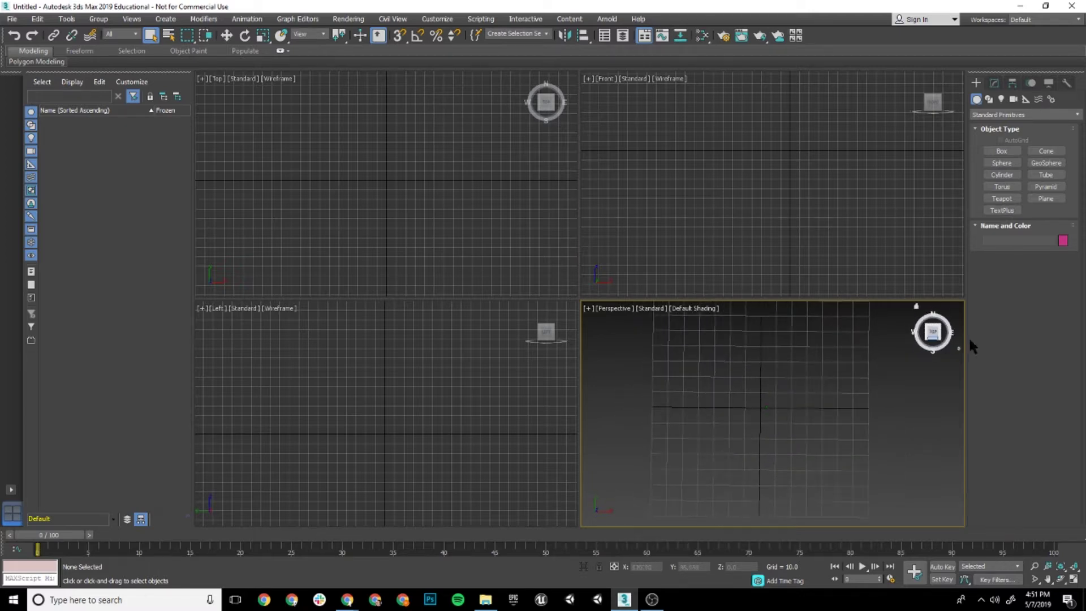
{"action": "scroll", "coordinate": [862, 369], "scroll_direction": "up", "scroll_amount": 4}
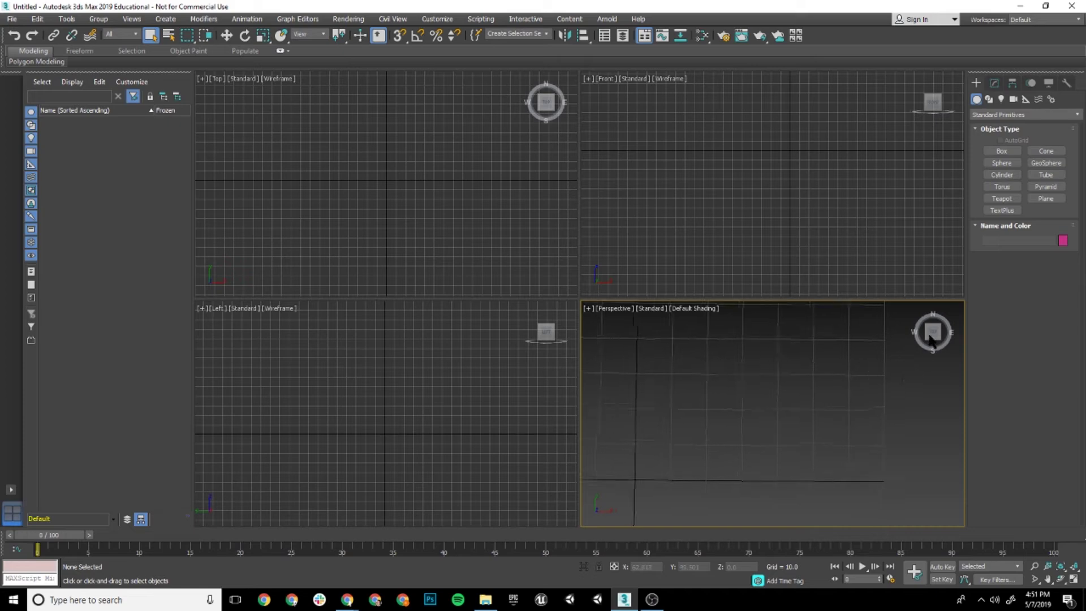
{"action": "left_click_drag", "start_coordinate": [929, 338], "coordinate": [941, 309]}
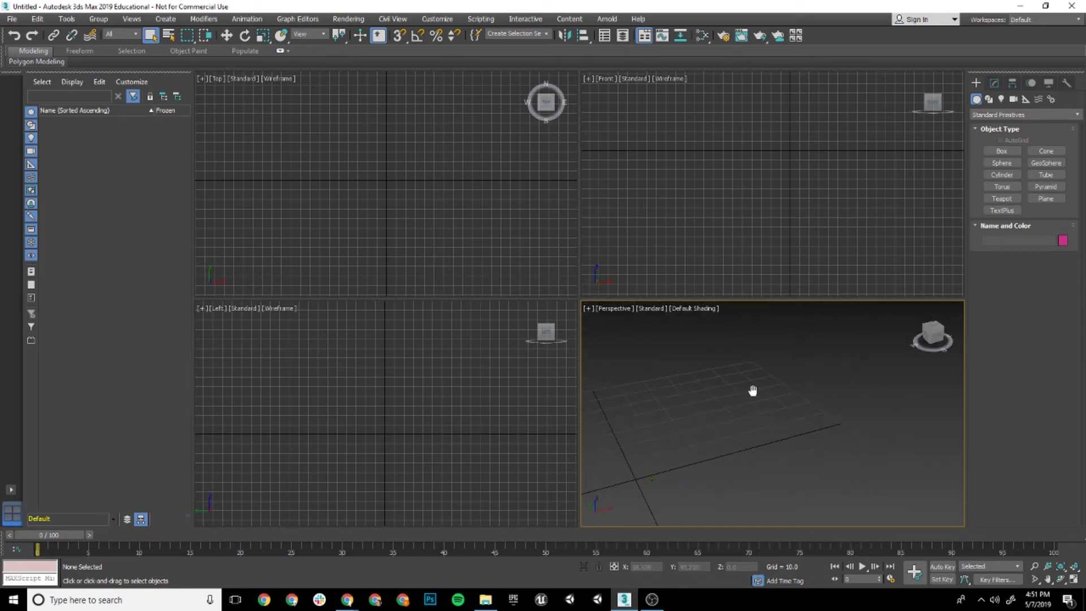
{"action": "middle_click_drag", "start_coordinate": [752, 389], "coordinate": [816, 364]}
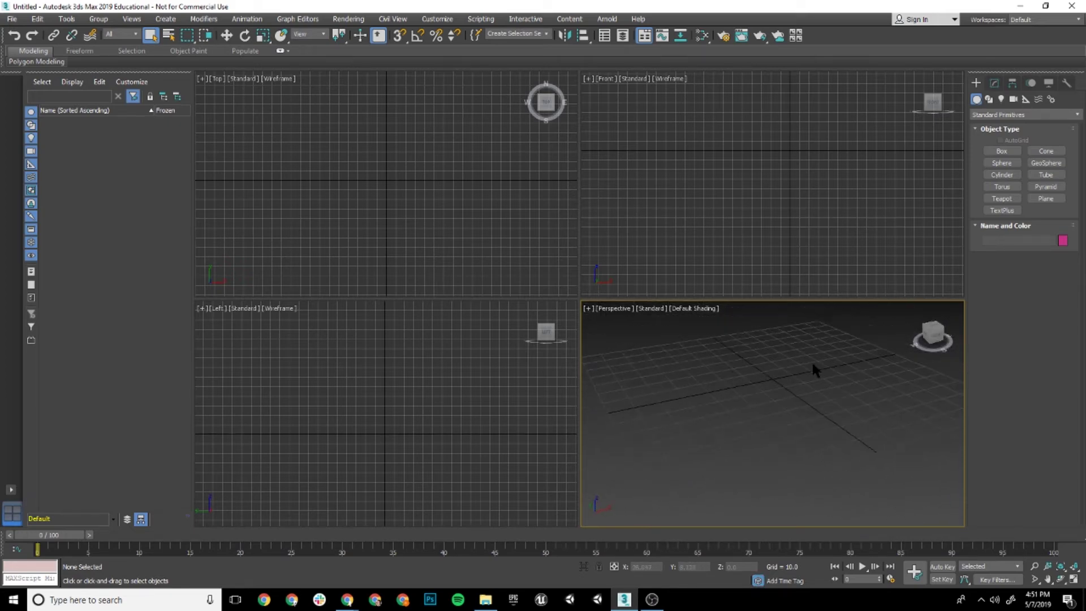
{"action": "scroll", "coordinate": [789, 396], "scroll_direction": "down", "scroll_amount": 5}
{"action": "scroll", "coordinate": [759, 397], "scroll_direction": "up", "scroll_amount": 3}
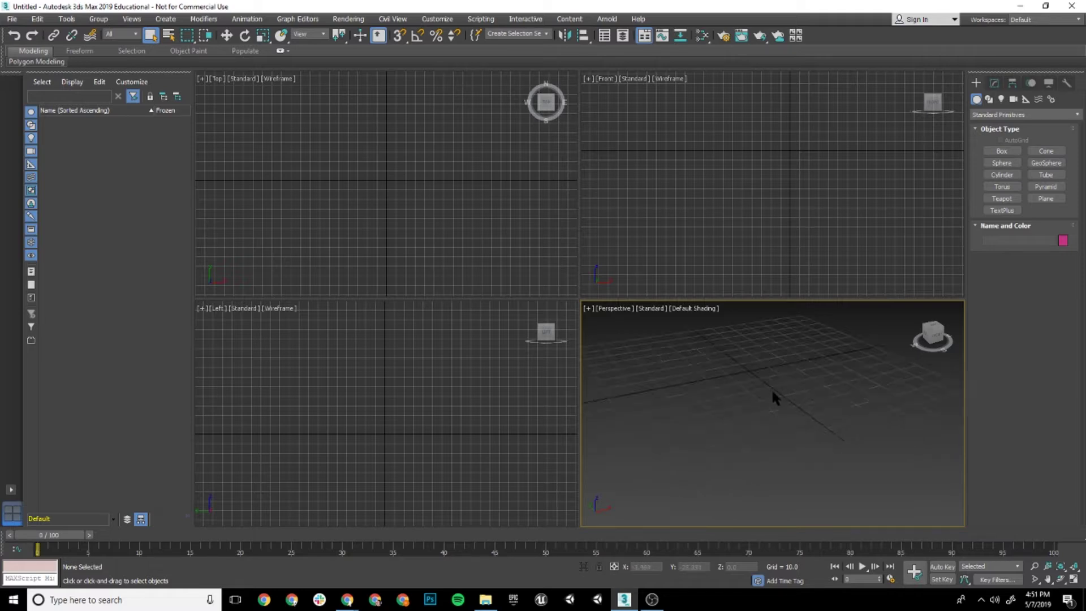
{"action": "middle_click_drag", "start_coordinate": [772, 392], "coordinate": [772, 406]}
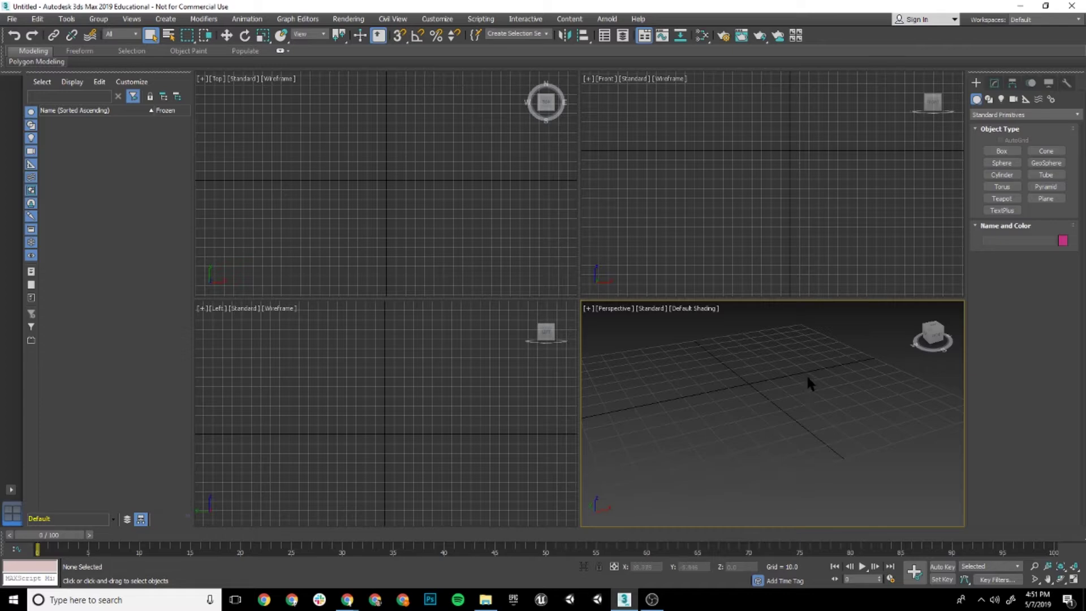
- Activate the Front, Top and Left viewports one after another, and pan the grid in the Perspective viewport
{"action": "left_click", "coordinate": [758, 249]}
{"action": "left_click", "coordinate": [337, 132]}
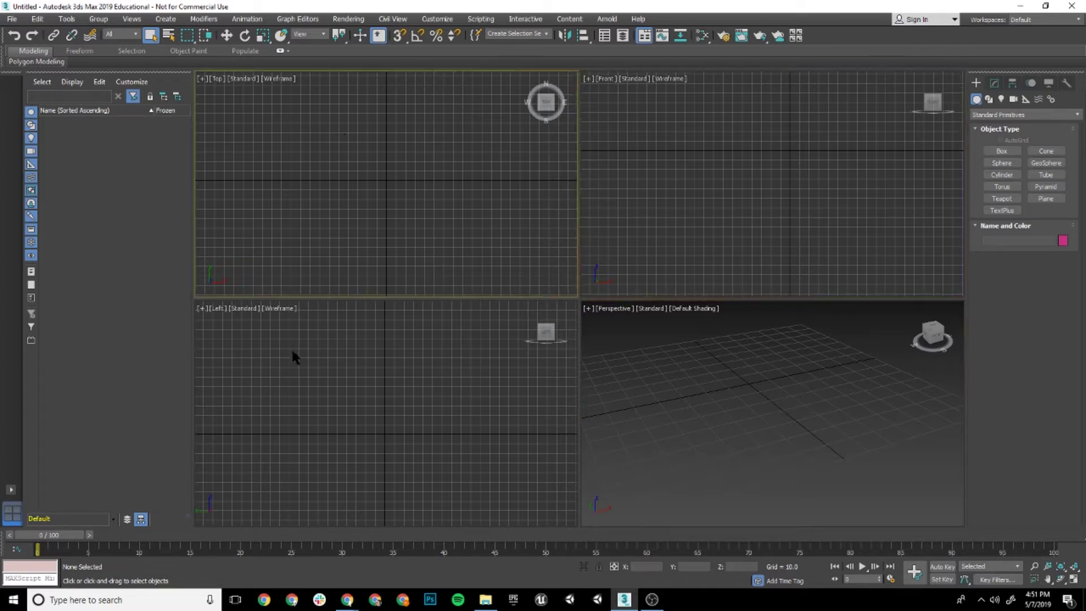
{"action": "left_click", "coordinate": [294, 355]}
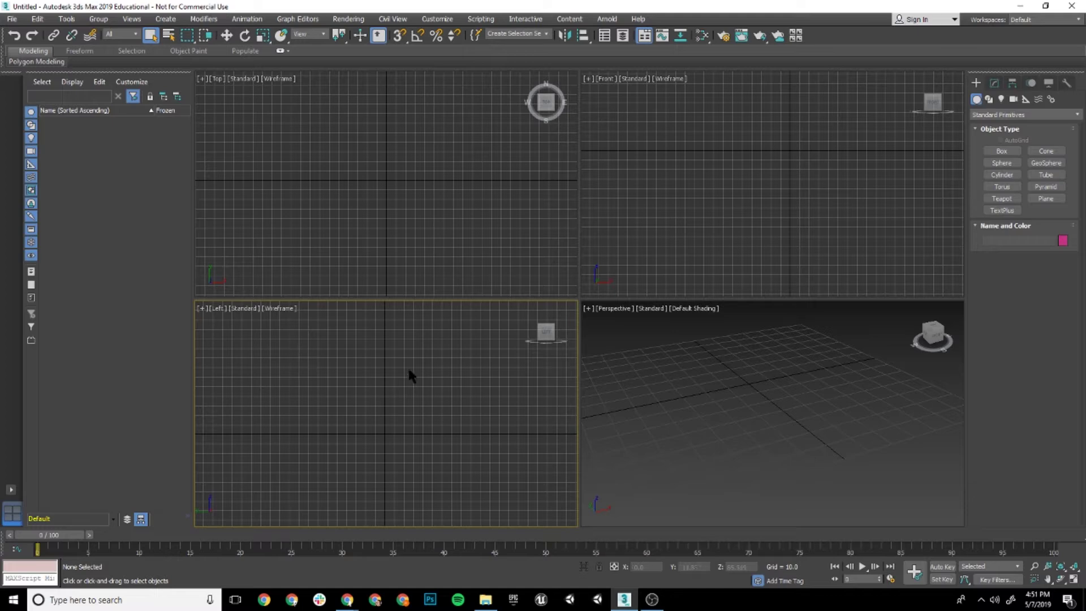
{"action": "middle_click_drag", "start_coordinate": [640, 413], "coordinate": [687, 401]}
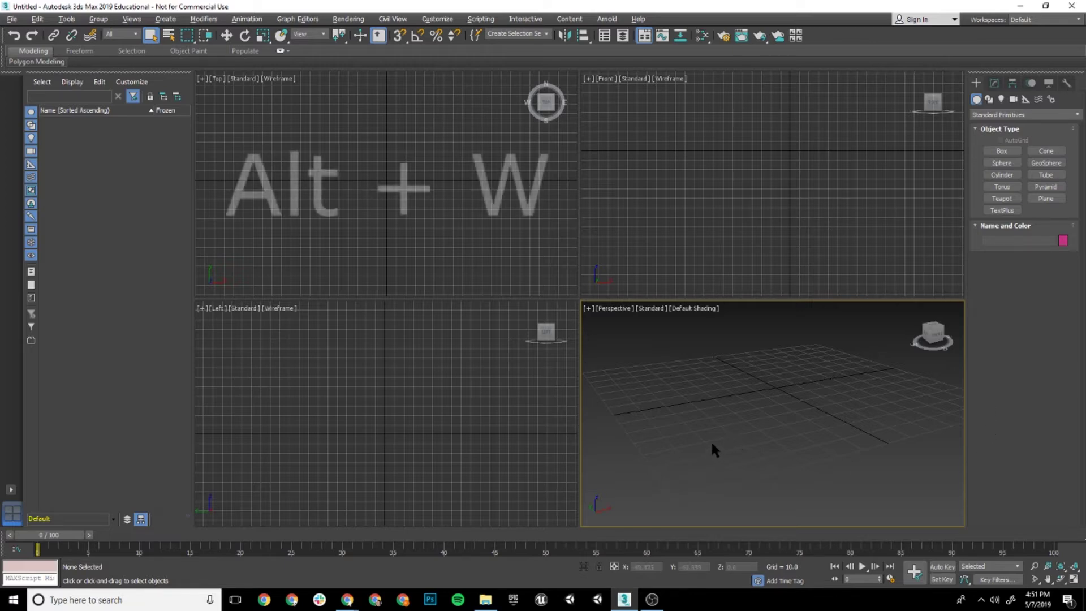
- Maximize the Perspective viewport, orbit around the grid, and restore the four-viewport display
{"action": "key", "text": "alt+w"}
{"action": "middle_click_drag", "start_coordinate": [630, 313], "coordinate": [541, 315], "text": "alt"}
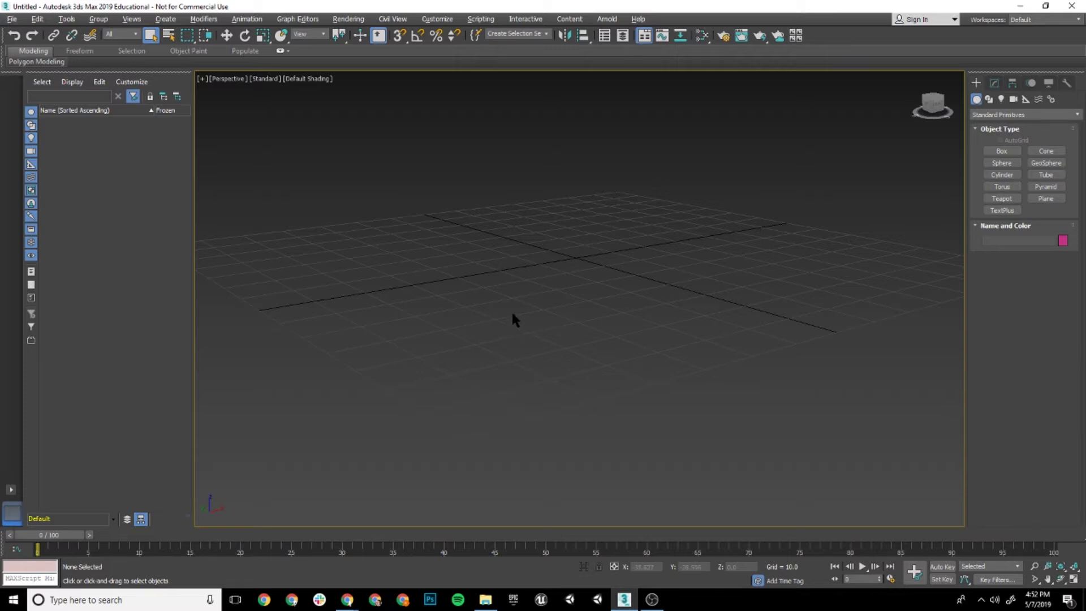
{"action": "key", "text": "alt+w"}
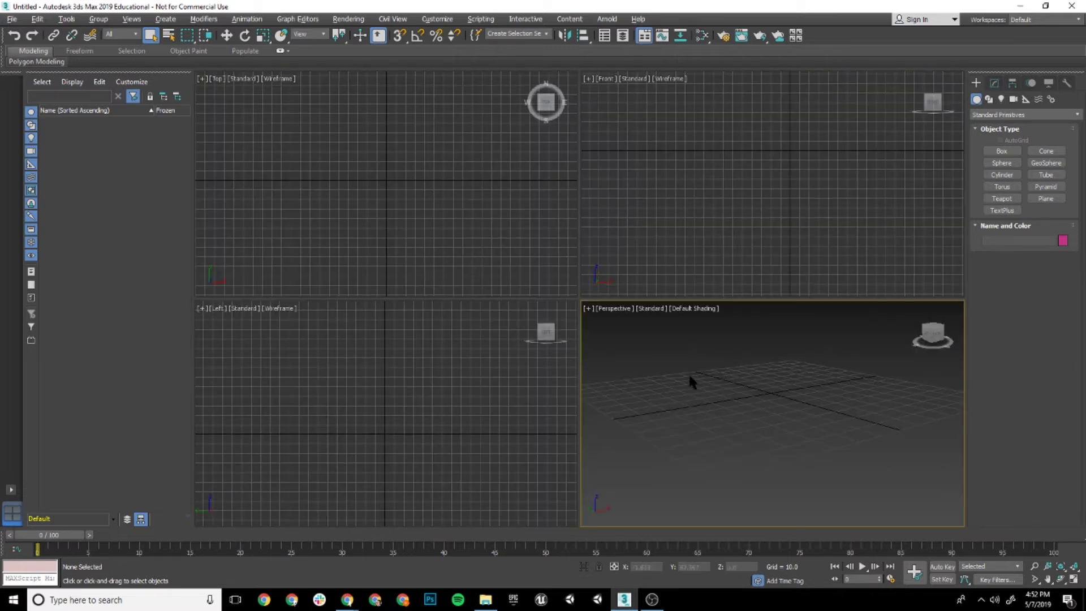
- Activate the Front viewport, pan the Top view, and toggle the Perspective viewport to full size and back
{"action": "left_click", "coordinate": [632, 245]}
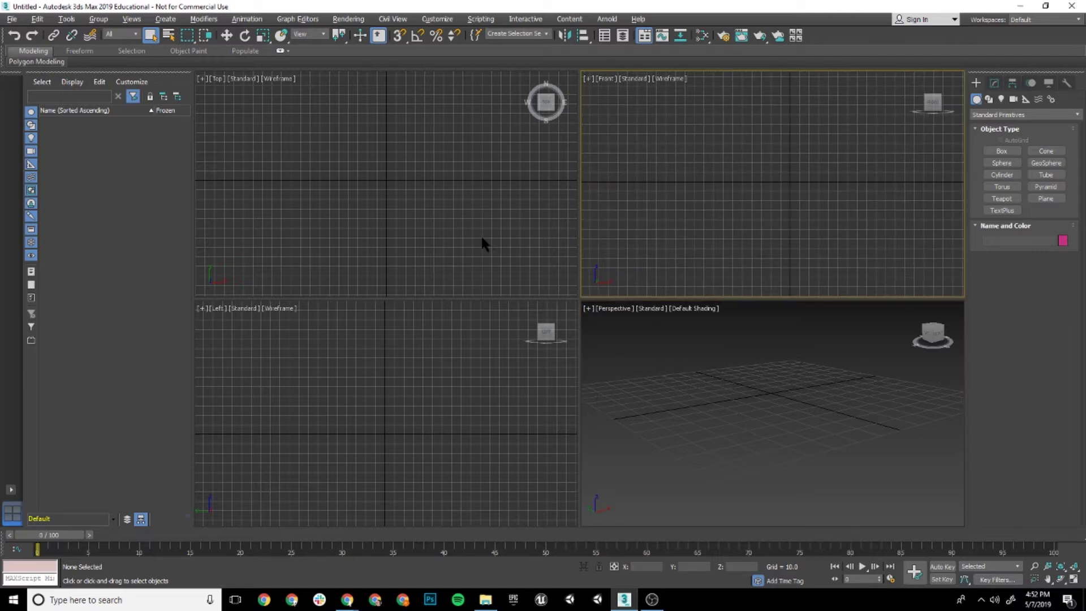
{"action": "middle_click_drag", "start_coordinate": [482, 243], "coordinate": [483, 232]}
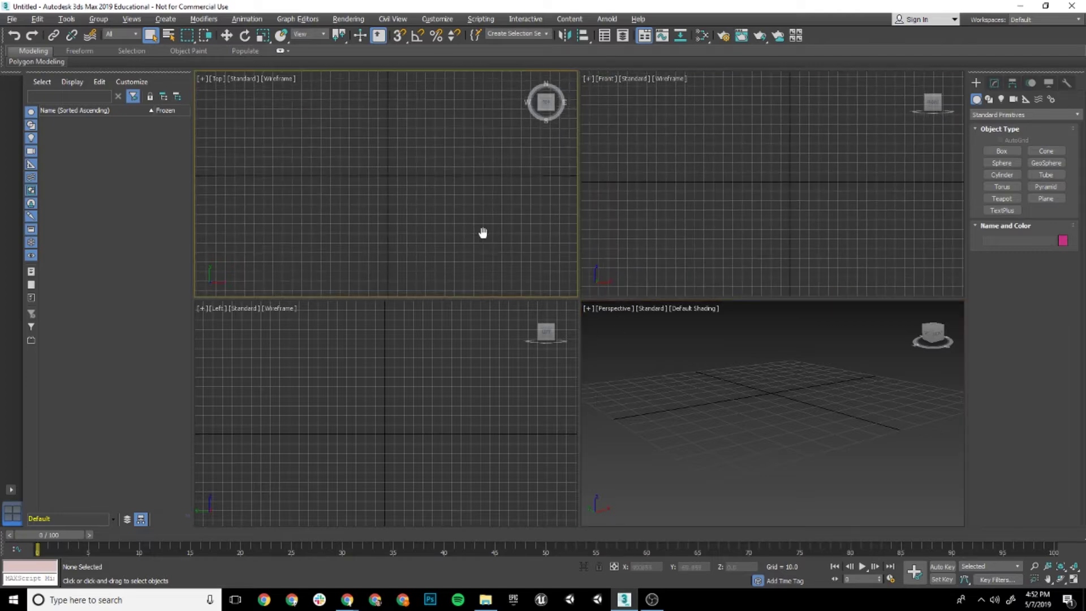
{"action": "left_click", "coordinate": [683, 395]}
{"action": "key", "text": "alt+w"}
{"action": "key", "text": "alt+w"}
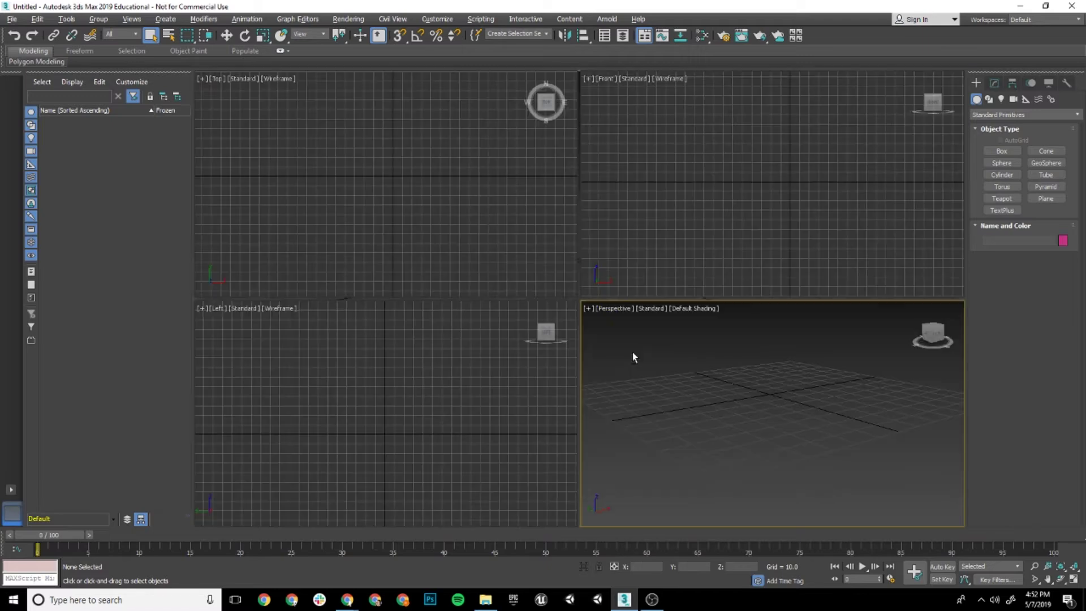
- Maximize and restore the Top viewport, and do the same with the Perspective viewport
{"action": "middle_click_drag", "start_coordinate": [534, 232], "coordinate": [532, 238]}
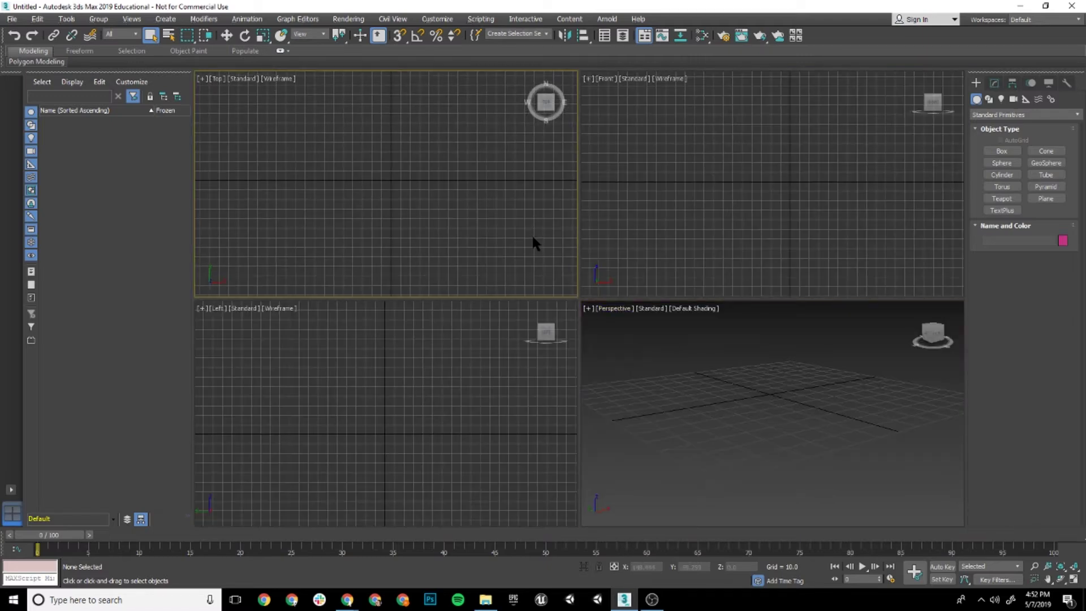
{"action": "key", "text": "alt+w"}
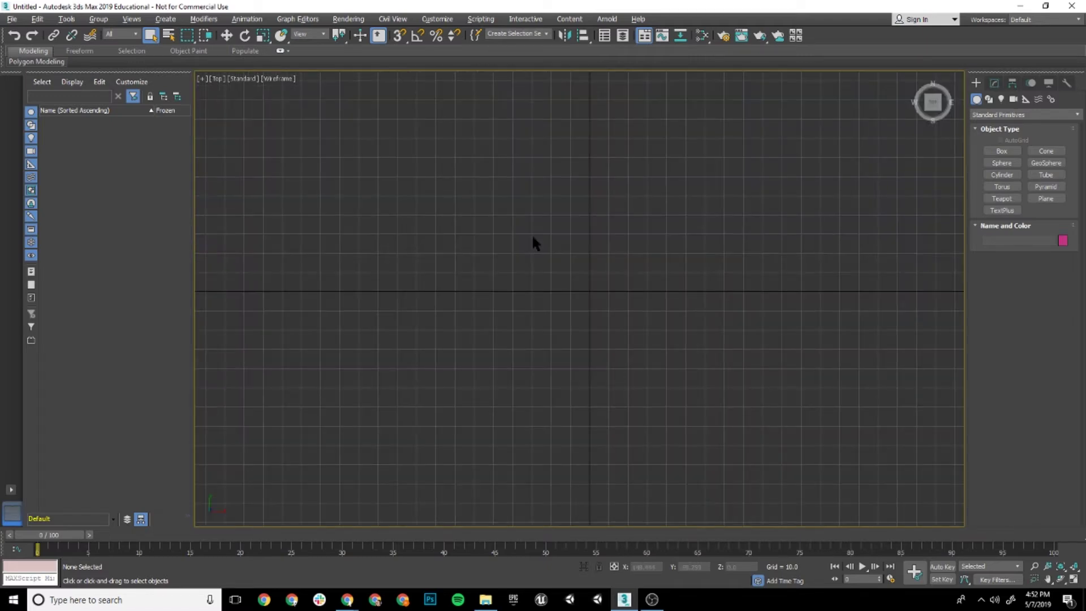
{"action": "key", "text": "alt+w"}
{"action": "left_click", "coordinate": [661, 349]}
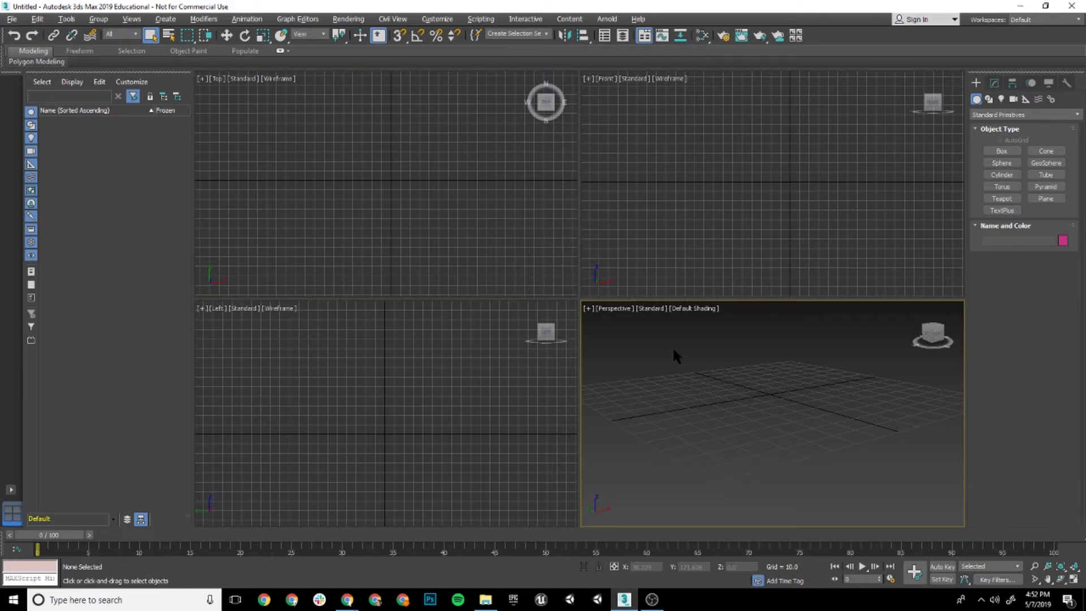
{"action": "key", "text": "alt+w"}
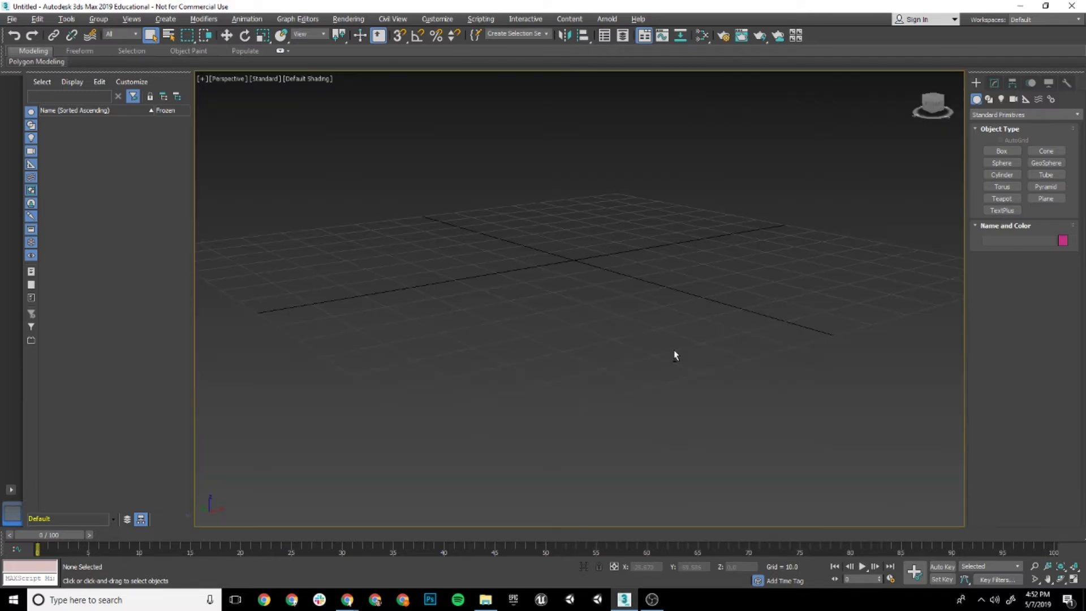
{"action": "key", "text": "alt+w"}
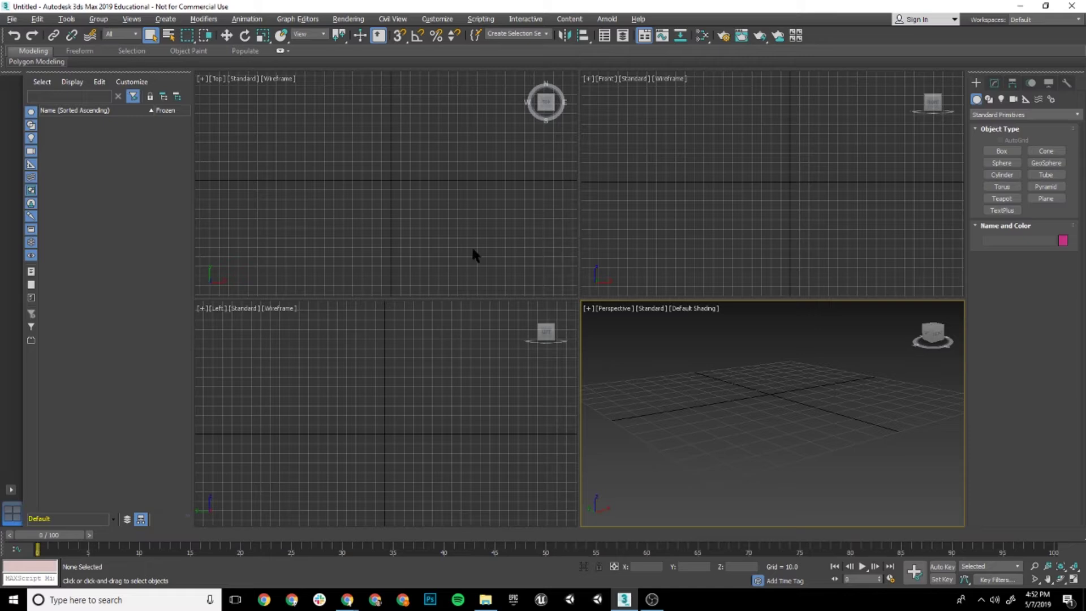
- Add the standard viewport layout with one large viewport beside a column of three small ones
{"action": "left_click", "coordinate": [9, 491]}
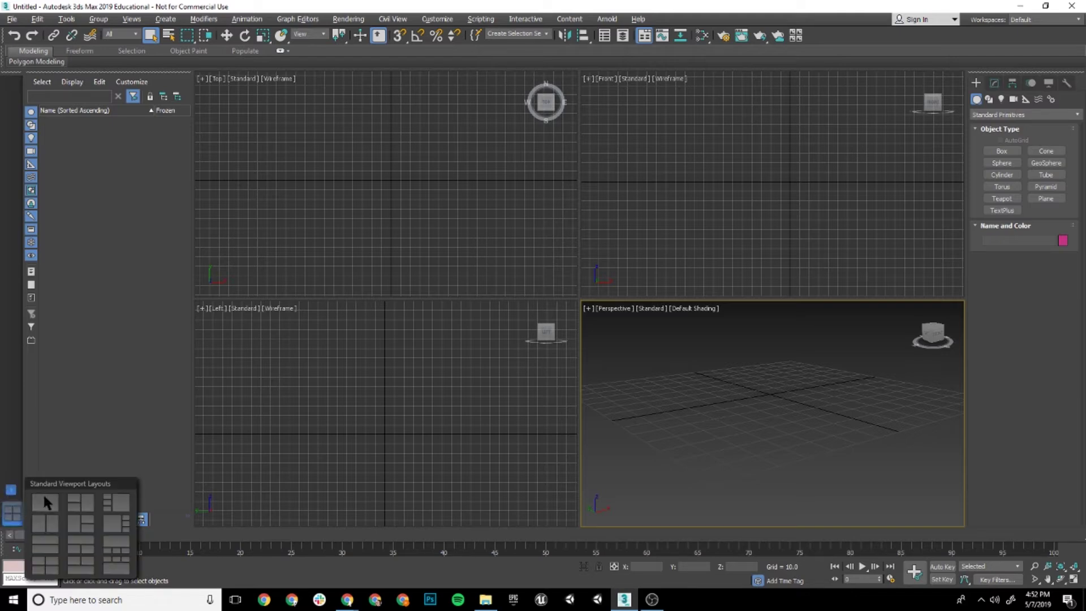
{"action": "left_click", "coordinate": [117, 524]}
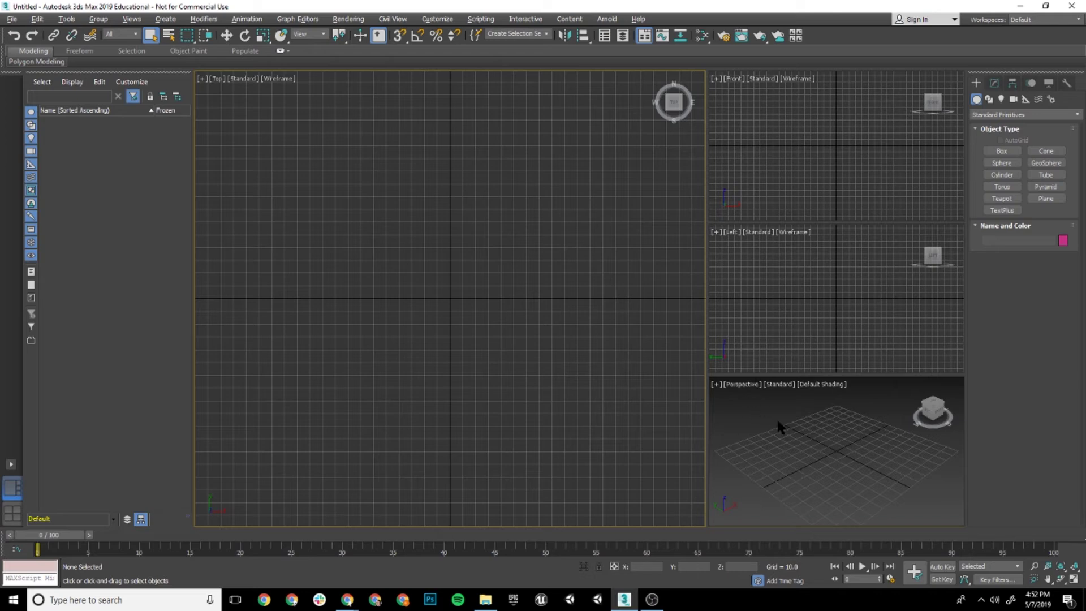
{"action": "mouse_move", "coordinate": [779, 427]}
{"action": "middle_mouse_down", "text": "alt"}
{"action": "mouse_move", "coordinate": [759, 419]}
{"action": "mouse_move", "coordinate": [786, 412]}
{"action": "middle_mouse_up", "text": "alt"}
- Try out the new layout by activating its Front, Left and Perspective viewports and zooming and panning the large Top view
{"action": "left_click", "coordinate": [454, 258]}
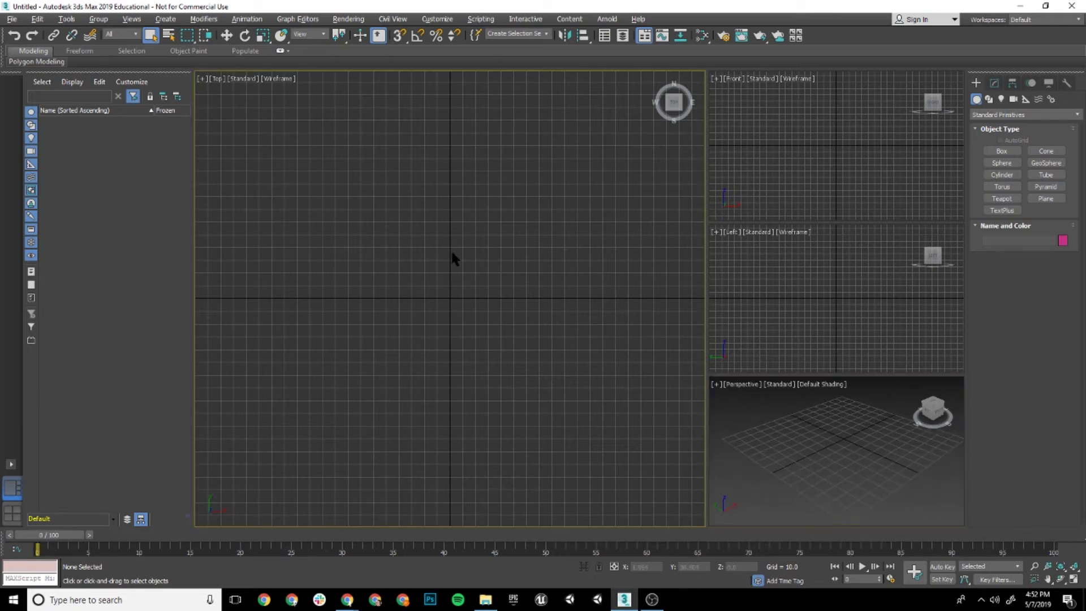
{"action": "scroll", "coordinate": [455, 261], "scroll_direction": "up", "scroll_amount": 4}
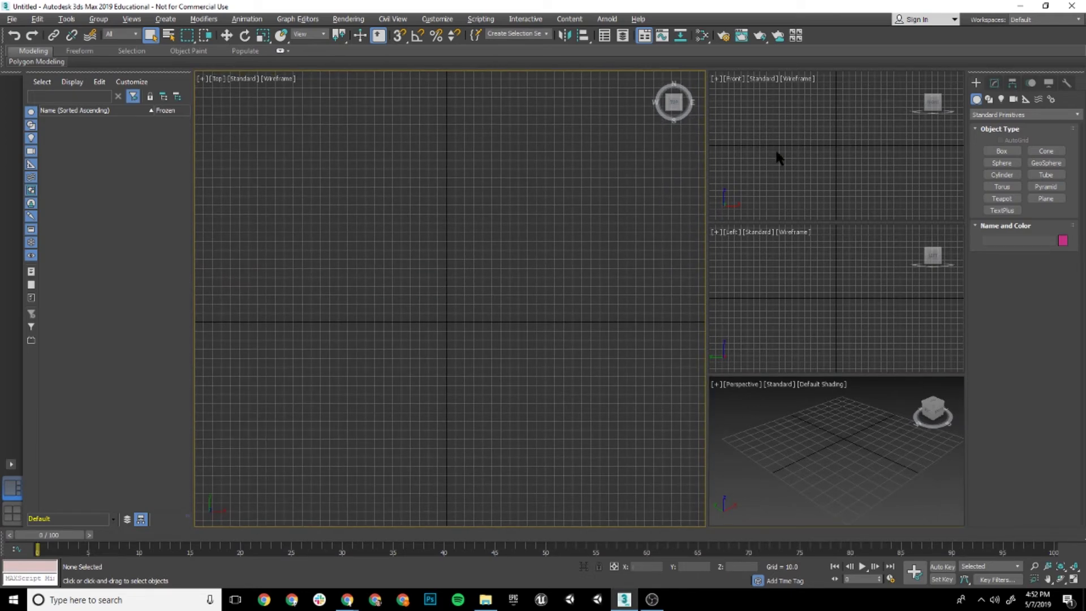
{"action": "left_click", "coordinate": [776, 152]}
{"action": "left_click", "coordinate": [823, 254]}
{"action": "left_click", "coordinate": [820, 443]}
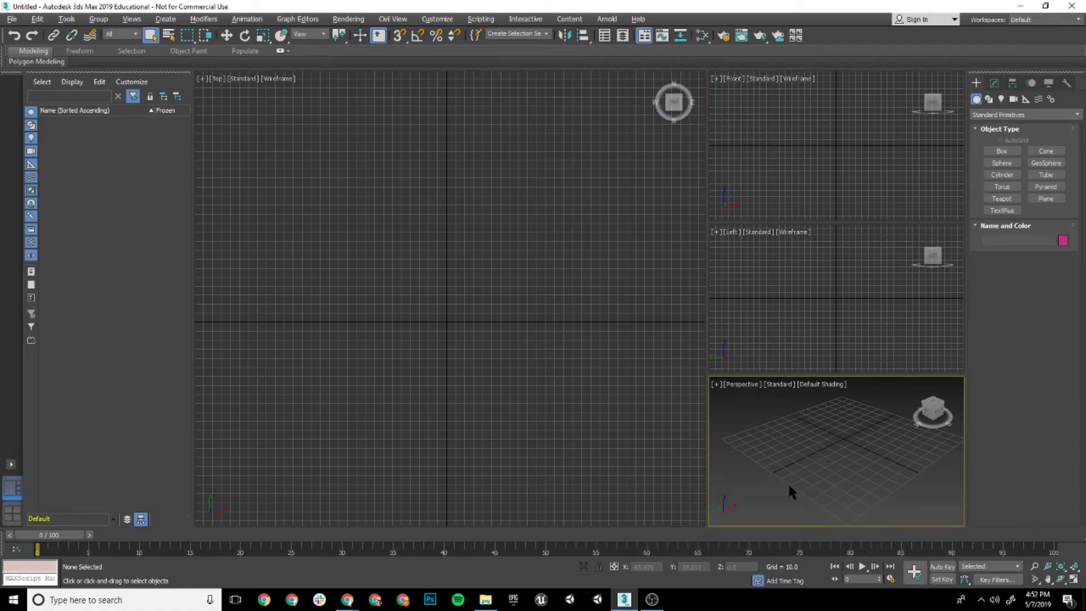
{"action": "mouse_move", "coordinate": [459, 377]}
{"action": "middle_mouse_down"}
{"action": "mouse_move", "coordinate": [485, 379]}
{"action": "mouse_move", "coordinate": [439, 345]}
{"action": "mouse_move", "coordinate": [457, 356]}
{"action": "middle_mouse_up"}
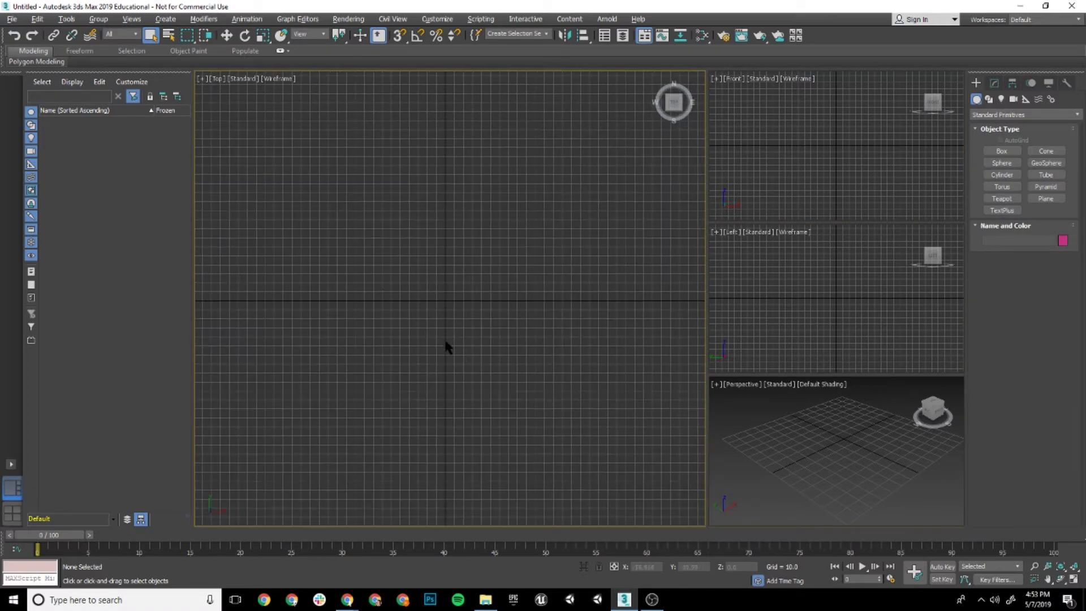
{"action": "middle_click_drag", "start_coordinate": [399, 231], "coordinate": [460, 281]}
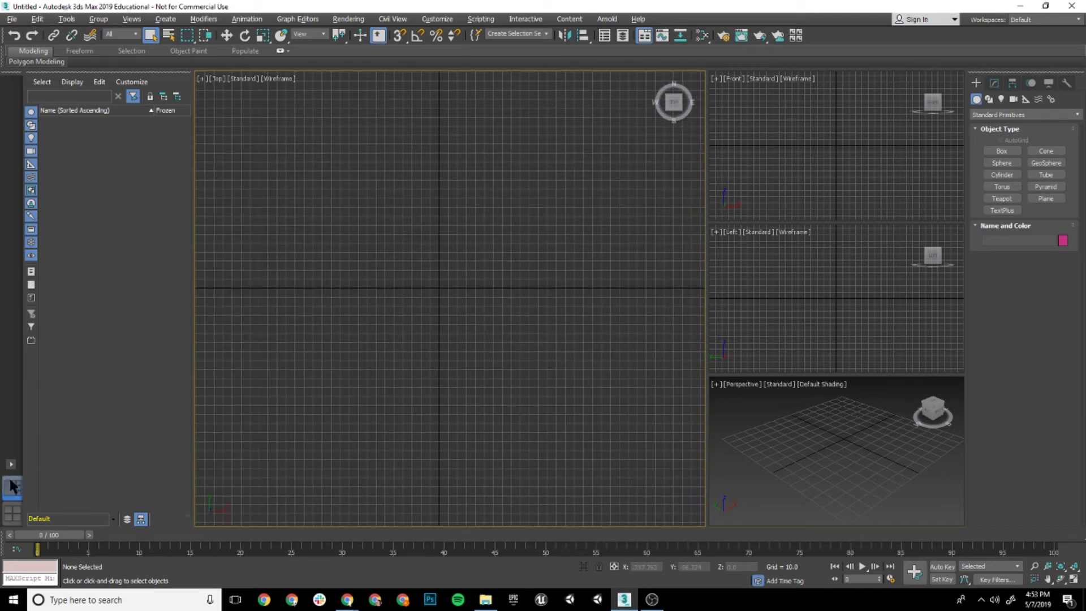
- Switch back to the four-viewport layout and resize its viewports by moving their dividers, leaving the Top viewport slightly enlarged
{"action": "left_click", "coordinate": [13, 513]}
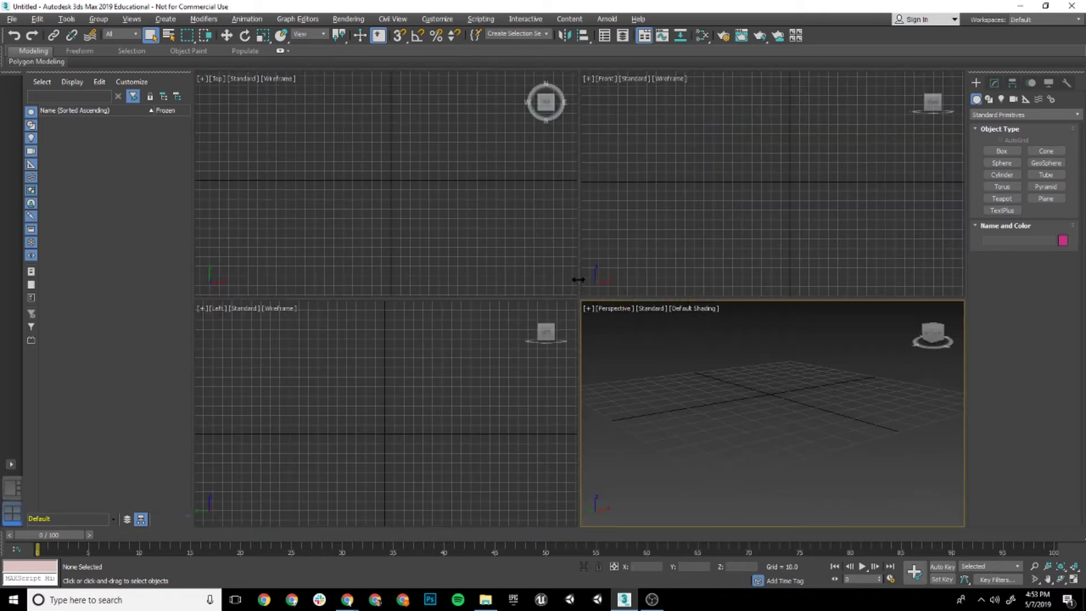
{"action": "left_click_drag", "start_coordinate": [578, 279], "coordinate": [770, 280]}
{"action": "left_click_drag", "start_coordinate": [684, 298], "coordinate": [659, 399]}
{"action": "left_click", "coordinate": [805, 306]}
{"action": "left_click", "coordinate": [670, 291]}
{"action": "mouse_move", "coordinate": [620, 287]}
{"action": "middle_mouse_down"}
{"action": "mouse_move", "coordinate": [590, 292]}
{"action": "mouse_move", "coordinate": [608, 301]}
{"action": "middle_mouse_up"}
{"action": "mouse_move", "coordinate": [835, 441]}
{"action": "middle_mouse_down", "text": "alt"}
{"action": "mouse_move", "coordinate": [846, 455]}
{"action": "mouse_move", "coordinate": [848, 445]}
{"action": "middle_mouse_up", "text": "alt"}
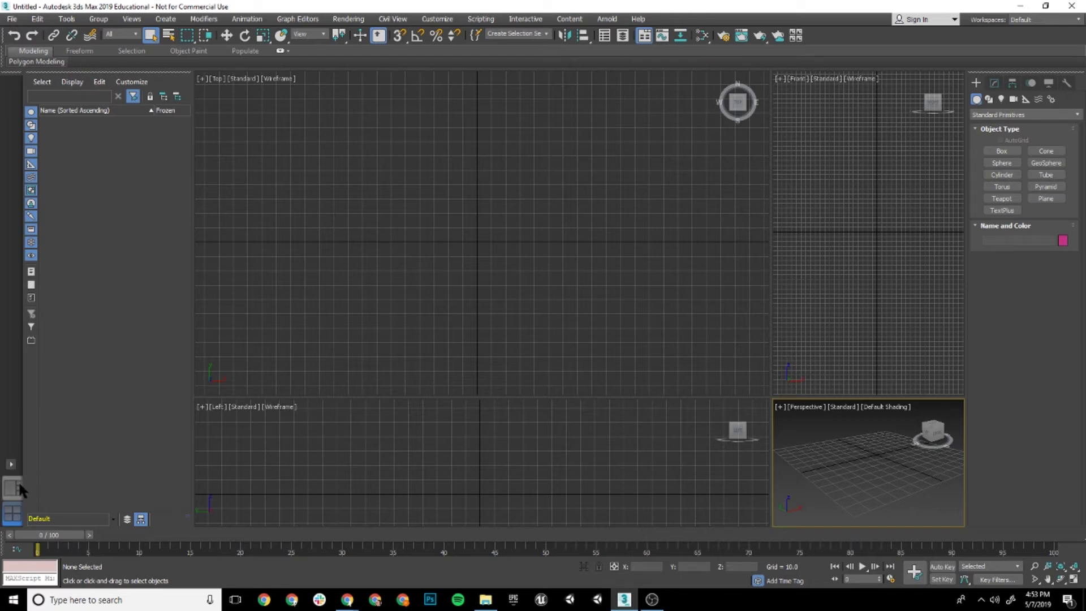
{"action": "left_click_drag", "start_coordinate": [552, 396], "coordinate": [651, 327]}
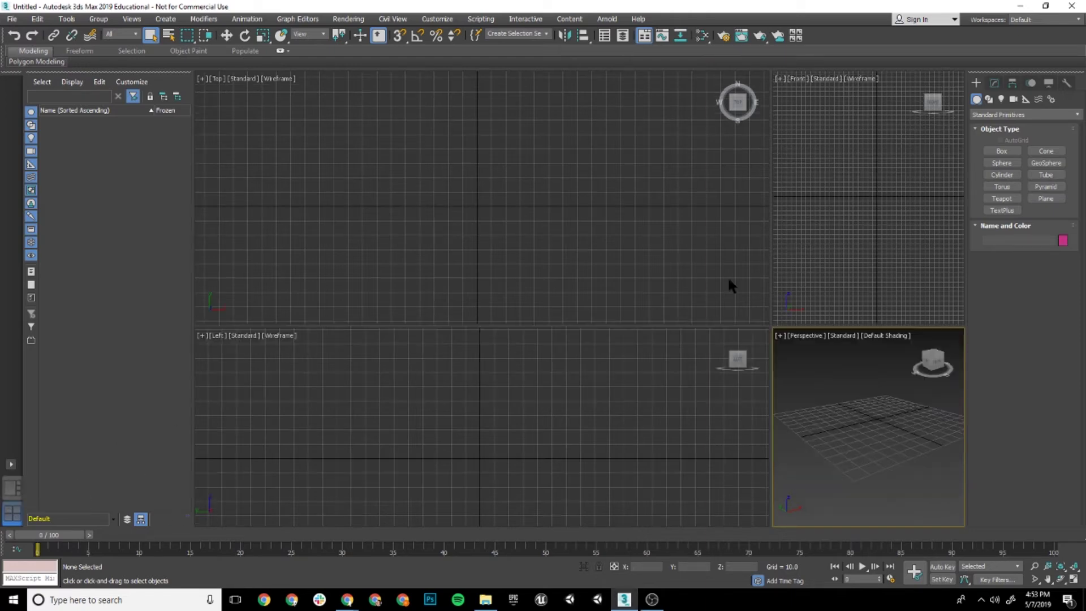
{"action": "left_click_drag", "start_coordinate": [768, 274], "coordinate": [636, 257]}
- Switch to the layout with one large viewport beside three stacked ones and make its Top viewport active
{"action": "left_click", "coordinate": [15, 493]}
{"action": "middle_click_drag", "start_coordinate": [435, 278], "coordinate": [447, 319]}
{"action": "left_click", "coordinate": [779, 420]}
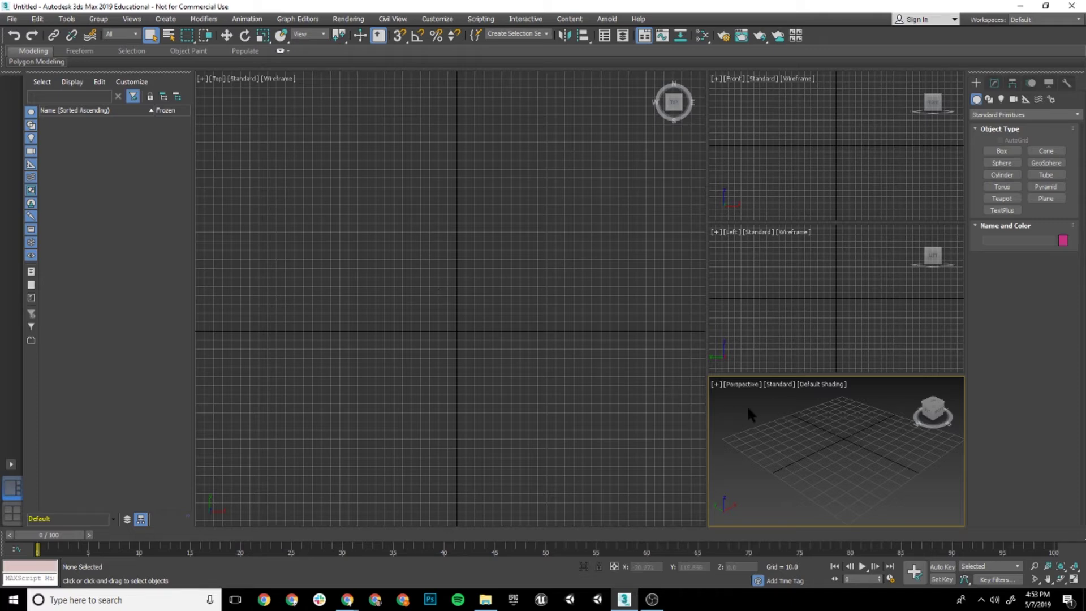
{"action": "left_click", "coordinate": [220, 84]}
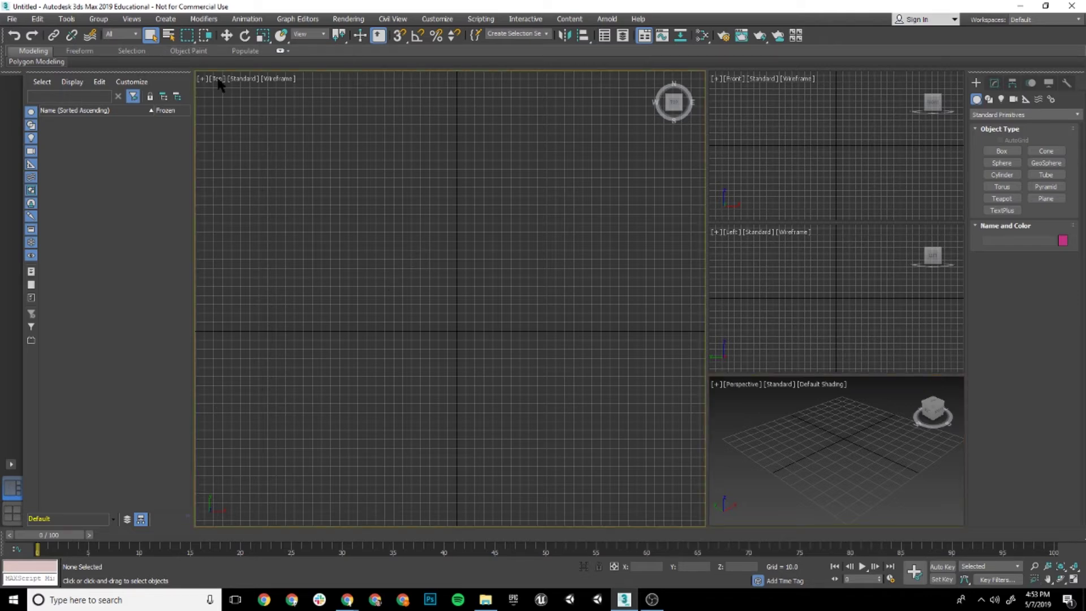
- Switch the large Top viewport to Perspective, orbit and zoom out to try it, and return the viewport to the Top view
{"action": "left_click", "coordinate": [217, 79]}
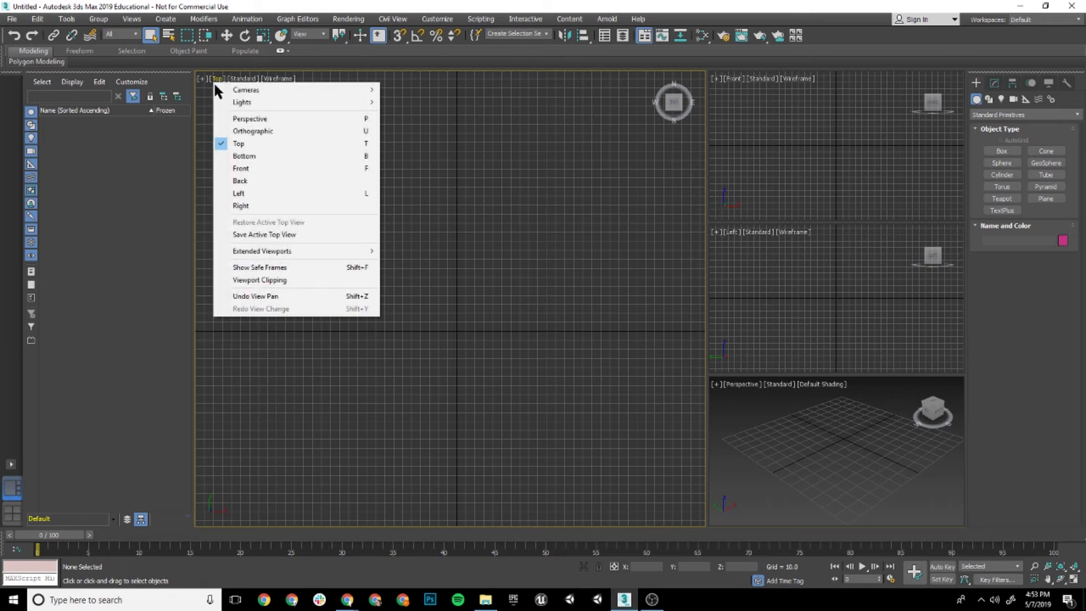
{"action": "left_click", "coordinate": [257, 118]}
{"action": "middle_click_drag", "start_coordinate": [442, 337], "coordinate": [508, 248], "text": "alt"}
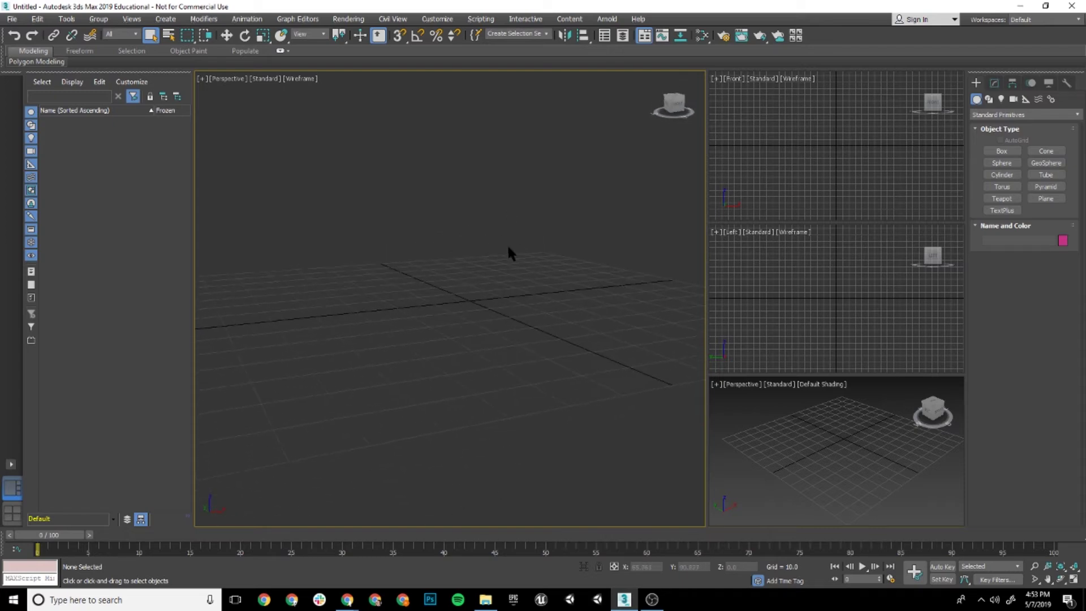
{"action": "scroll", "coordinate": [508, 253], "scroll_direction": "down", "scroll_amount": 2}
{"action": "scroll", "coordinate": [369, 192], "scroll_direction": "down", "scroll_amount": 2}
{"action": "left_click", "coordinate": [237, 81]}
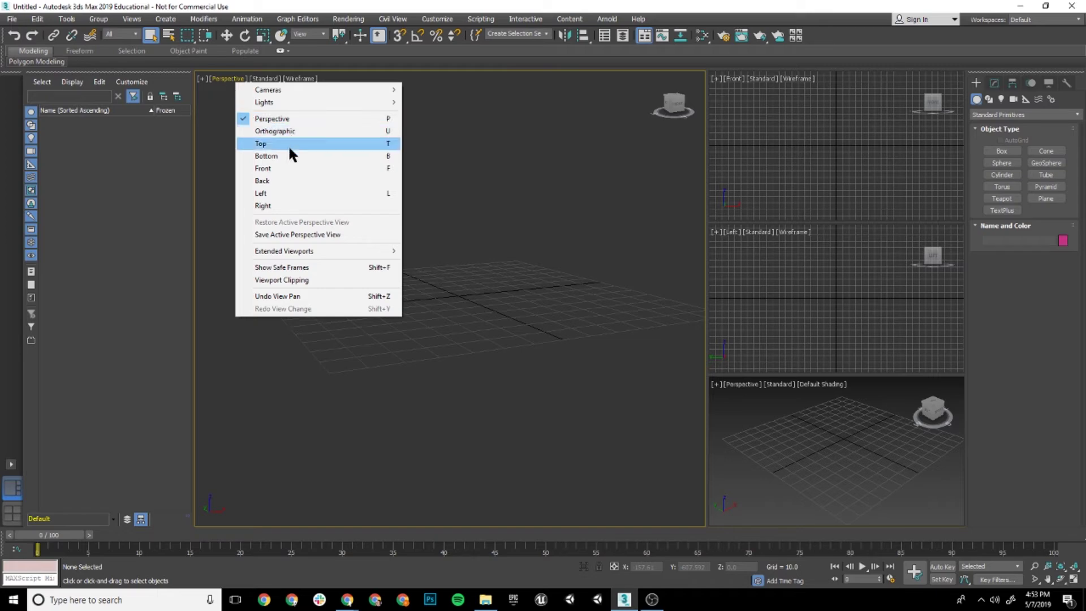
{"action": "left_click", "coordinate": [366, 143]}
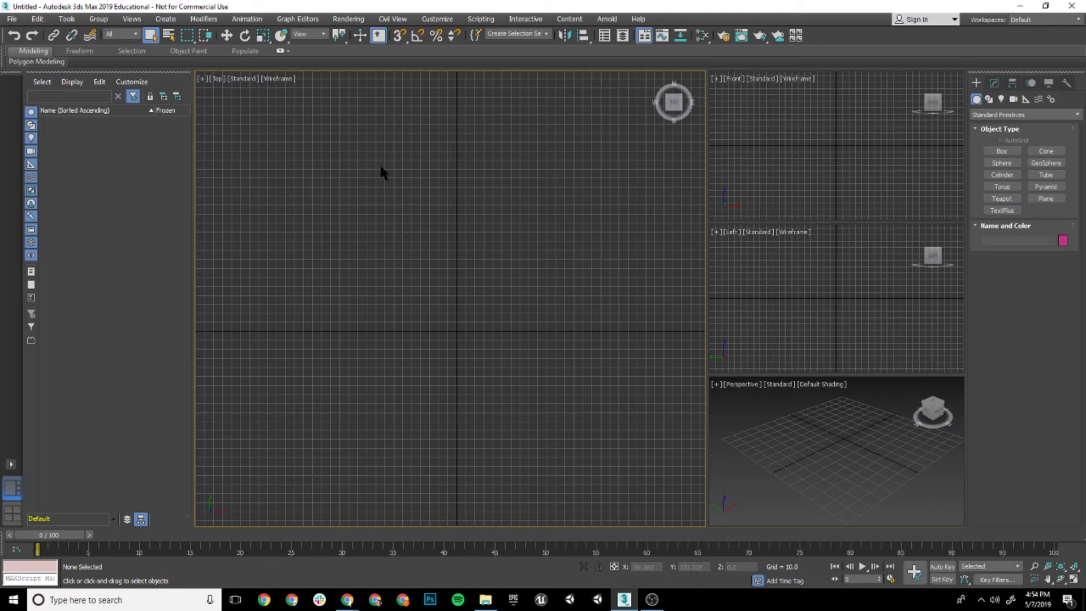
{"action": "left_click", "coordinate": [220, 78]}
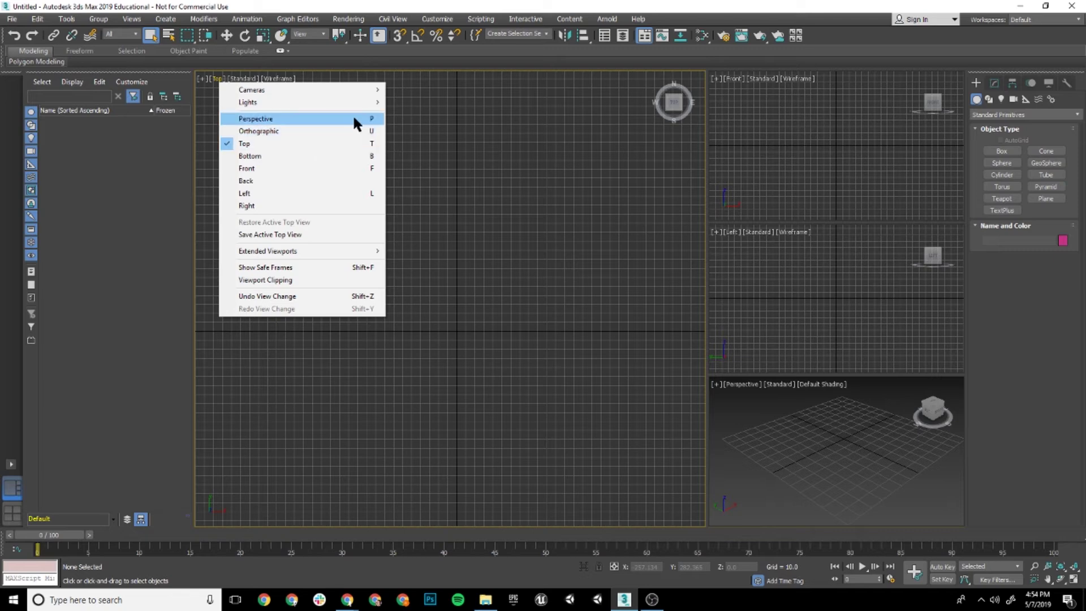
{"action": "left_click", "coordinate": [339, 144]}
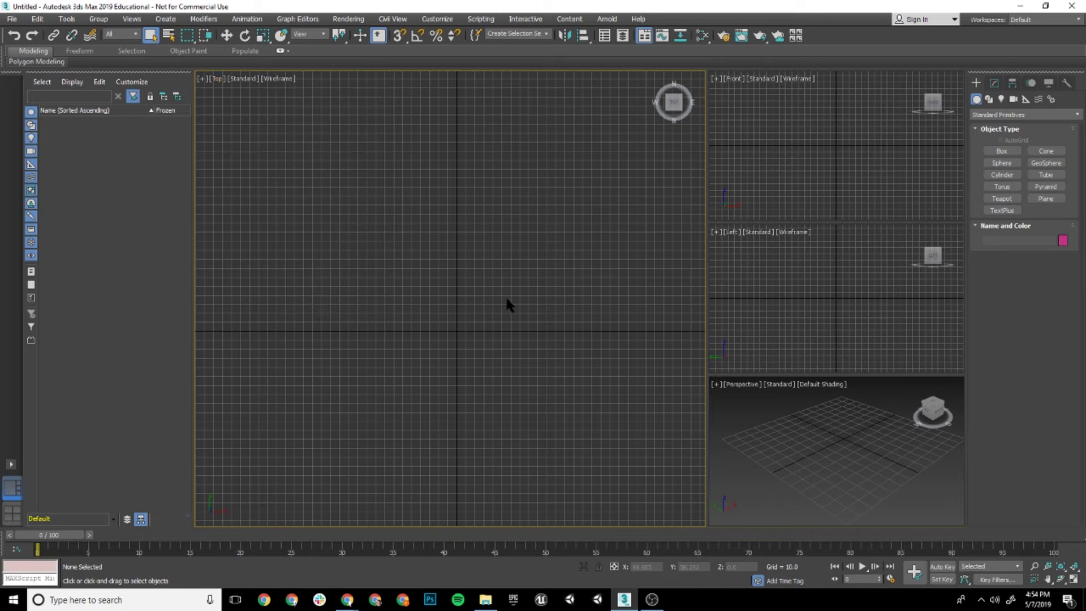
- Change the large Top viewport to the Perspective view and orbit it so the grid is seen at an angle
{"action": "middle_click_drag", "start_coordinate": [510, 294], "coordinate": [494, 297]}
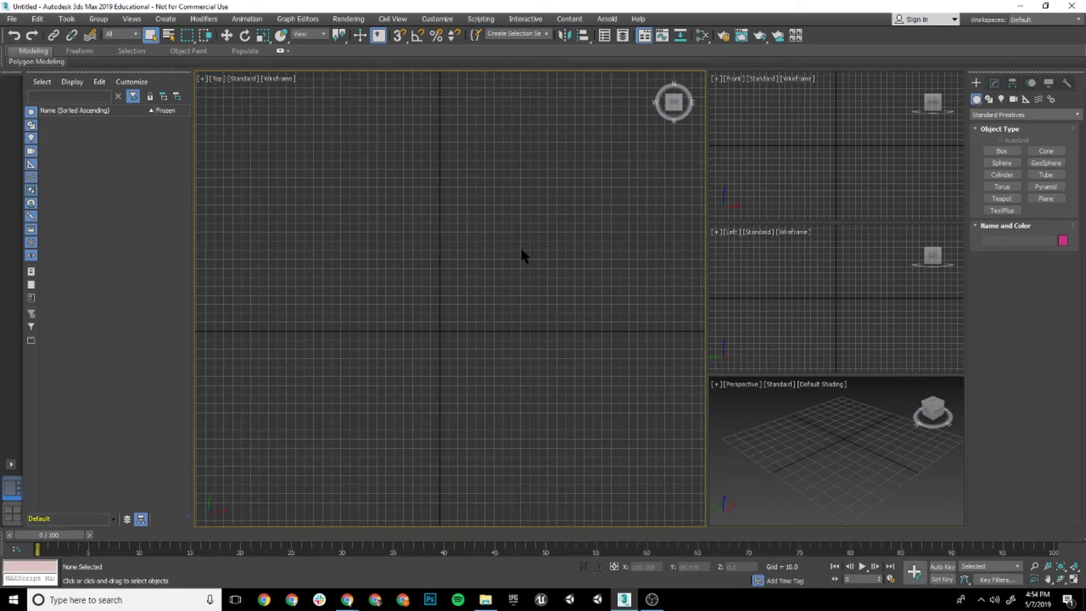
{"action": "key", "text": "p"}
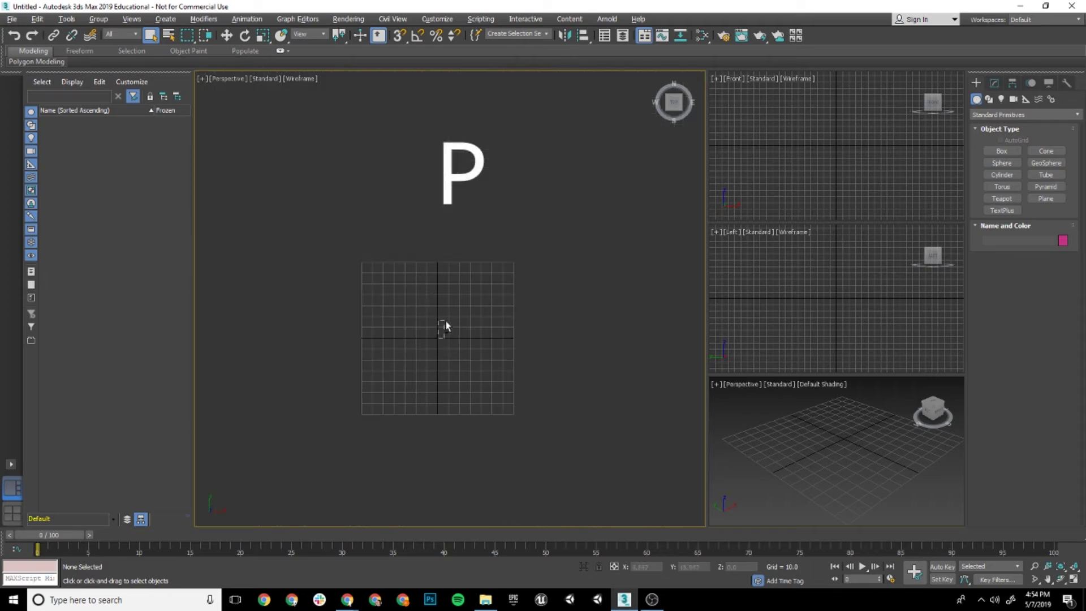
{"action": "mouse_move", "coordinate": [446, 321]}
{"action": "middle_mouse_down", "text": "alt"}
{"action": "mouse_move", "coordinate": [462, 289]}
{"action": "mouse_move", "coordinate": [462, 230]}
{"action": "mouse_move", "coordinate": [453, 315]}
{"action": "mouse_move", "coordinate": [442, 314]}
{"action": "mouse_move", "coordinate": [466, 315]}
{"action": "middle_mouse_up", "text": "alt"}
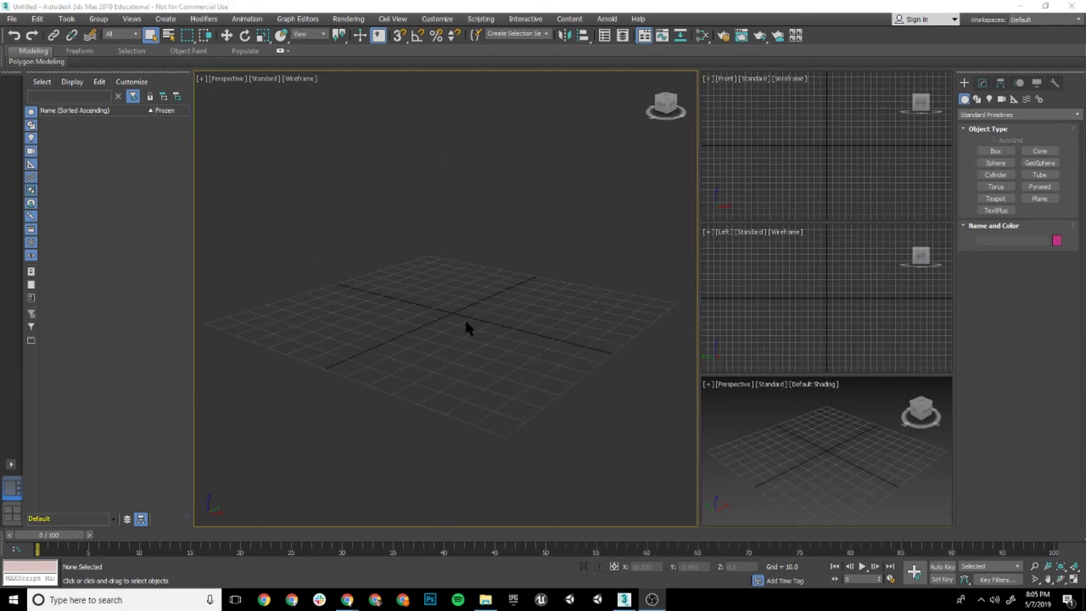
{"action": "mouse_move", "coordinate": [497, 325]}
{"action": "middle_mouse_down"}
{"action": "mouse_move", "coordinate": [501, 313]}
{"action": "mouse_move", "coordinate": [486, 316]}
{"action": "middle_mouse_up"}
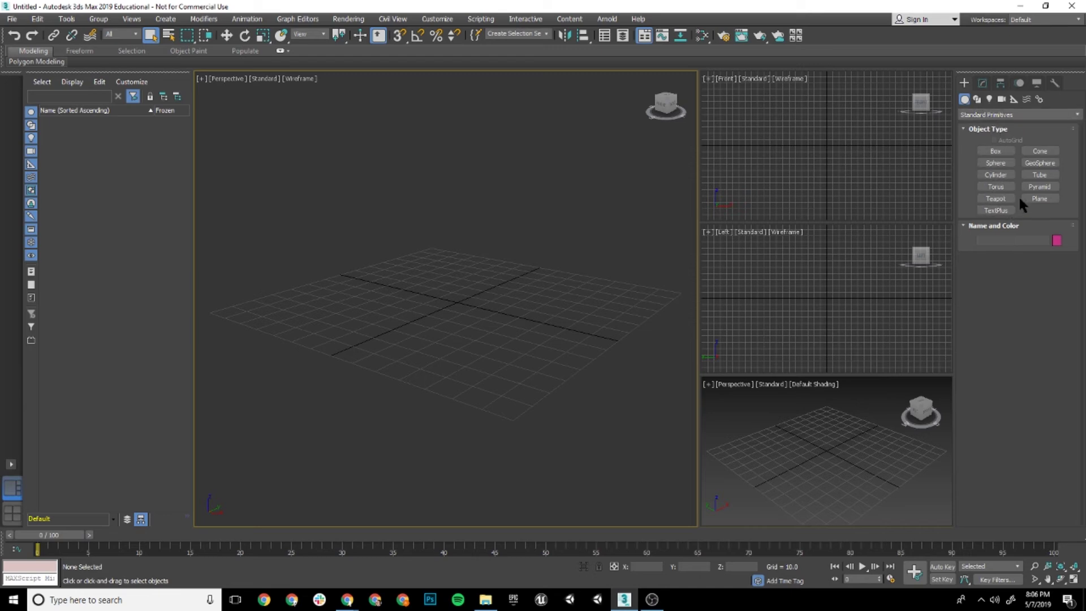
{"action": "left_click", "coordinate": [997, 151]}
{"action": "left_click", "coordinate": [999, 176]}
{"action": "left_click", "coordinate": [996, 151]}
{"action": "left_click", "coordinate": [982, 83]}
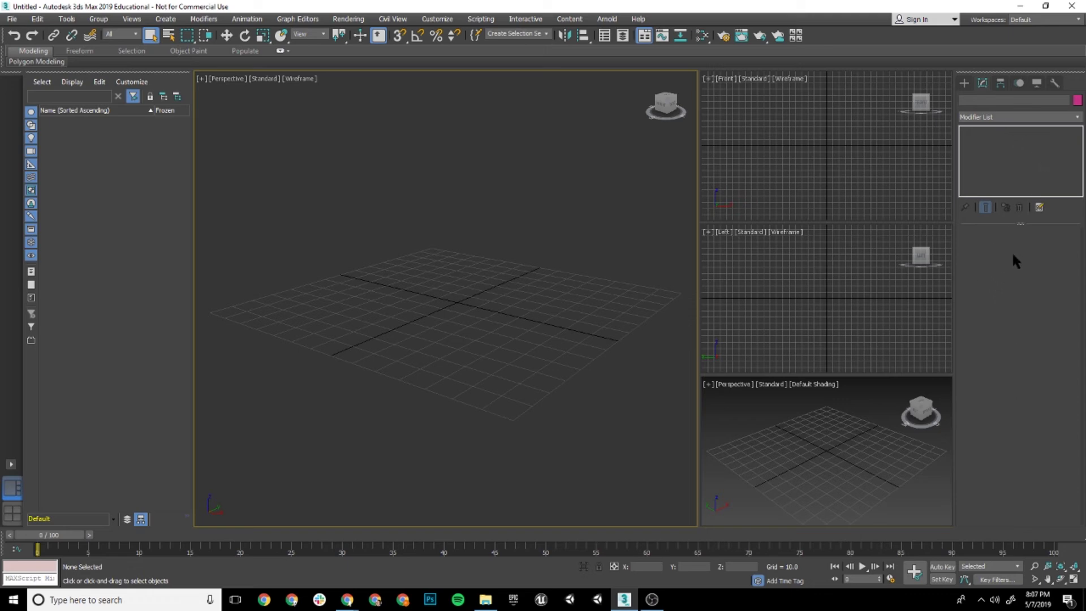
{"action": "left_click", "coordinate": [964, 83]}
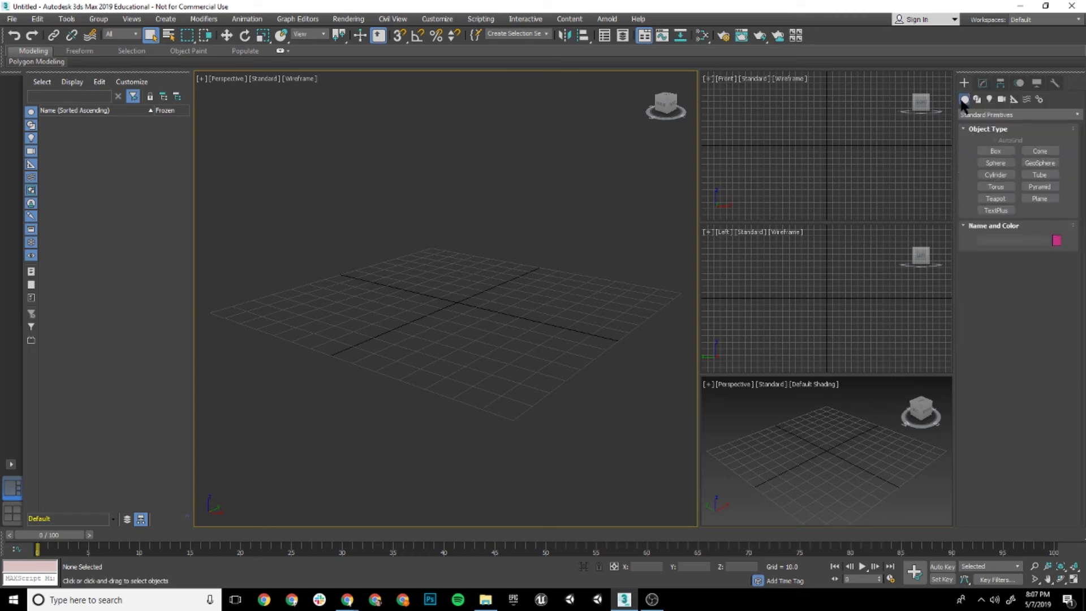
- Create a box about 28 long, 29 wide and 25 high near the grid centre in the large Perspective viewport
{"action": "left_click", "coordinate": [1004, 151]}
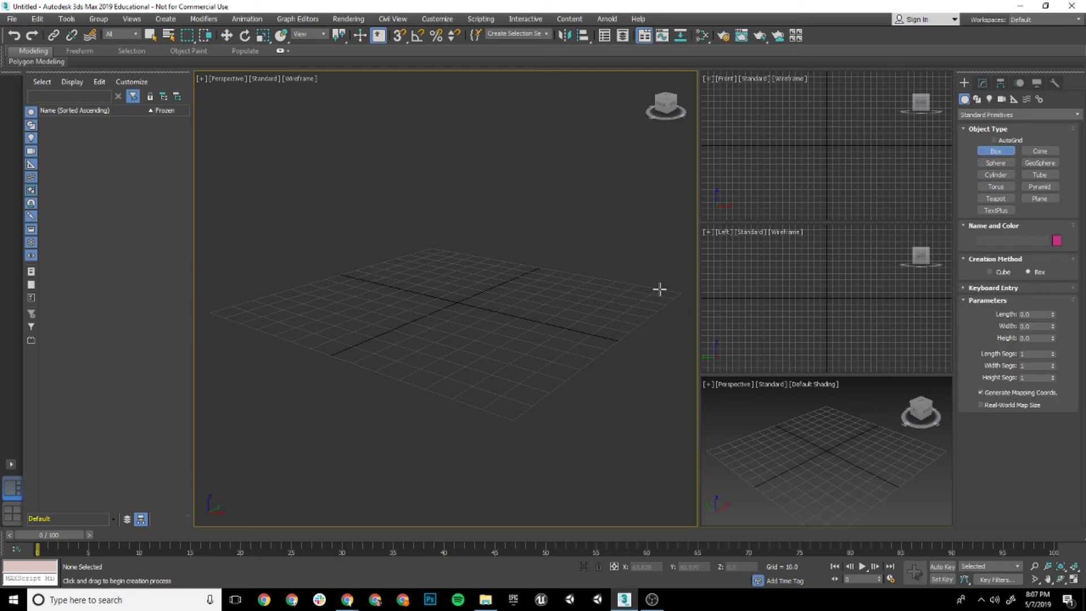
{"action": "left_click_drag", "start_coordinate": [410, 300], "coordinate": [504, 297]}
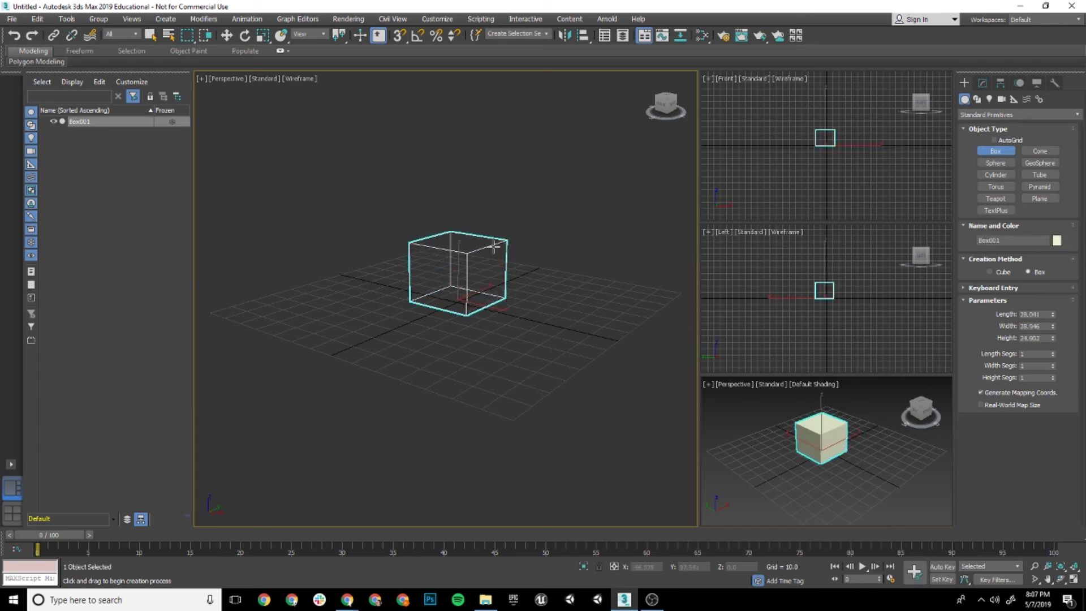
{"action": "mouse_move", "coordinate": [524, 332]}
{"action": "middle_mouse_down", "text": "alt"}
{"action": "mouse_move", "coordinate": [509, 330]}
{"action": "mouse_move", "coordinate": [545, 321]}
{"action": "mouse_move", "coordinate": [521, 313]}
{"action": "mouse_move", "coordinate": [492, 334]}
{"action": "mouse_move", "coordinate": [515, 341]}
{"action": "middle_mouse_up", "text": "alt"}
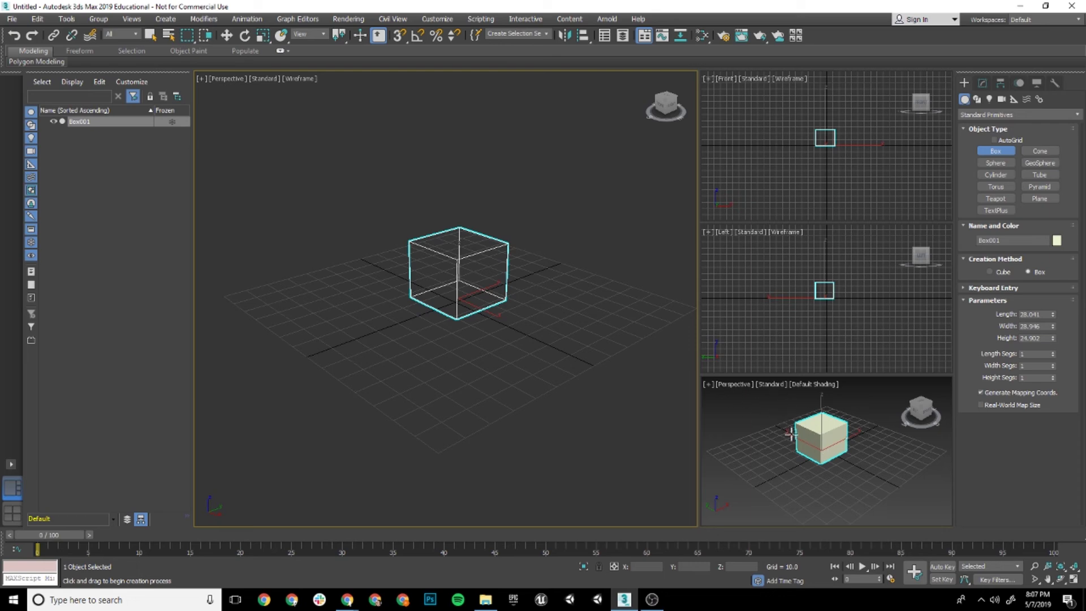
{"action": "middle_click_drag", "start_coordinate": [419, 275], "coordinate": [441, 306]}
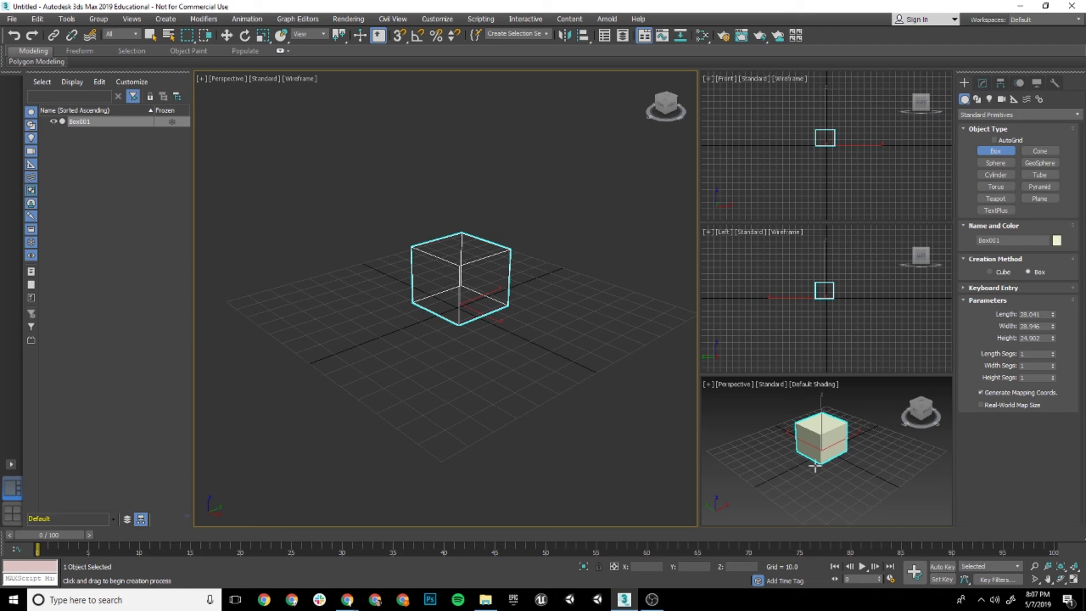
- Change the small shaded Perspective viewport to the Top view and make the large Perspective viewport active again
{"action": "left_click", "coordinate": [767, 428]}
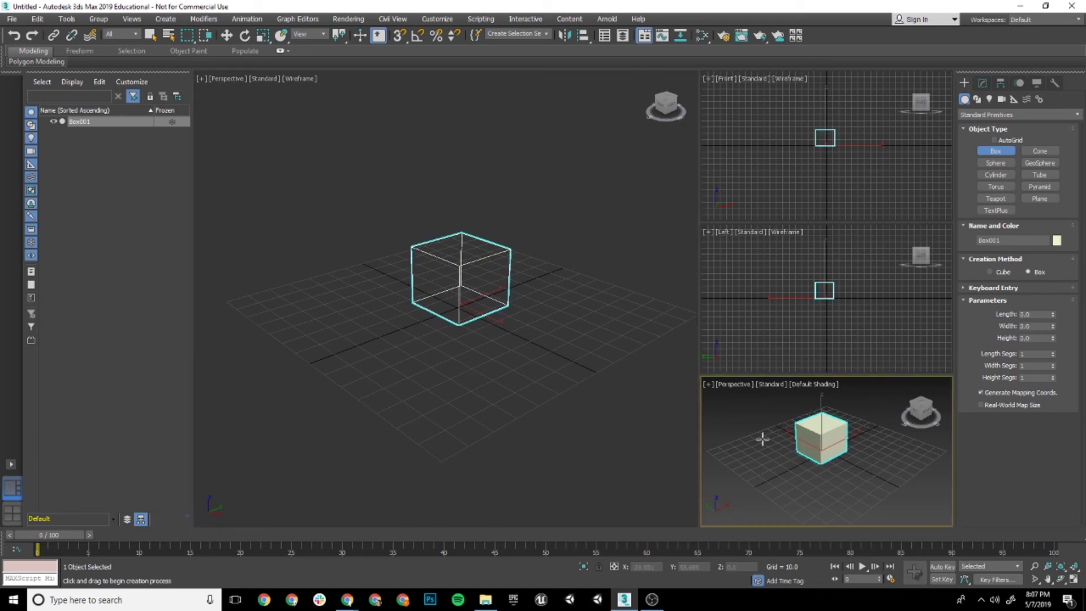
{"action": "key", "text": "t"}
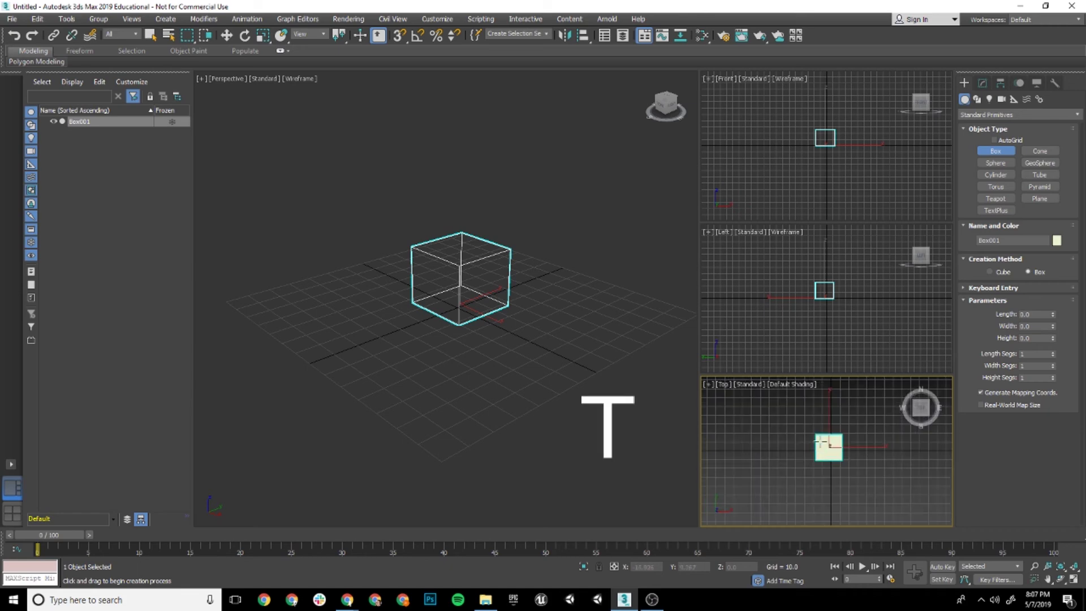
{"action": "left_click", "coordinate": [462, 311]}
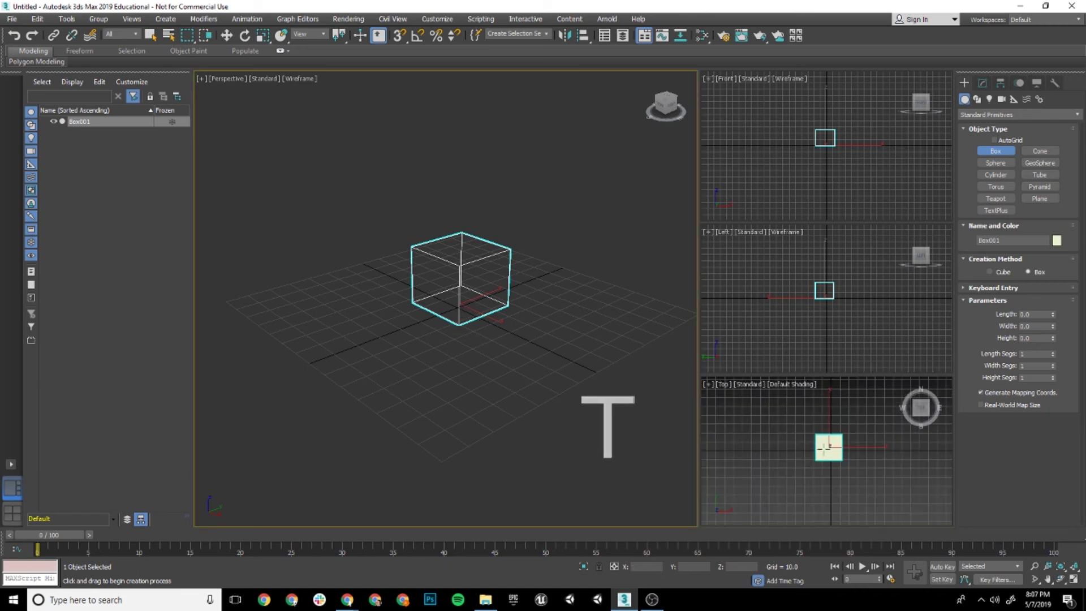
- End box creation and switch the large Perspective viewport from wireframe to the shaded display with edged faces
{"action": "mouse_move", "coordinate": [458, 281]}
{"action": "middle_mouse_down"}
{"action": "mouse_move", "coordinate": [456, 301]}
{"action": "mouse_move", "coordinate": [492, 296]}
{"action": "mouse_move", "coordinate": [458, 269]}
{"action": "mouse_move", "coordinate": [479, 265]}
{"action": "mouse_move", "coordinate": [461, 288]}
{"action": "mouse_move", "coordinate": [462, 280]}
{"action": "middle_mouse_up"}
{"action": "scroll", "coordinate": [469, 286], "scroll_direction": "up", "scroll_amount": 3}
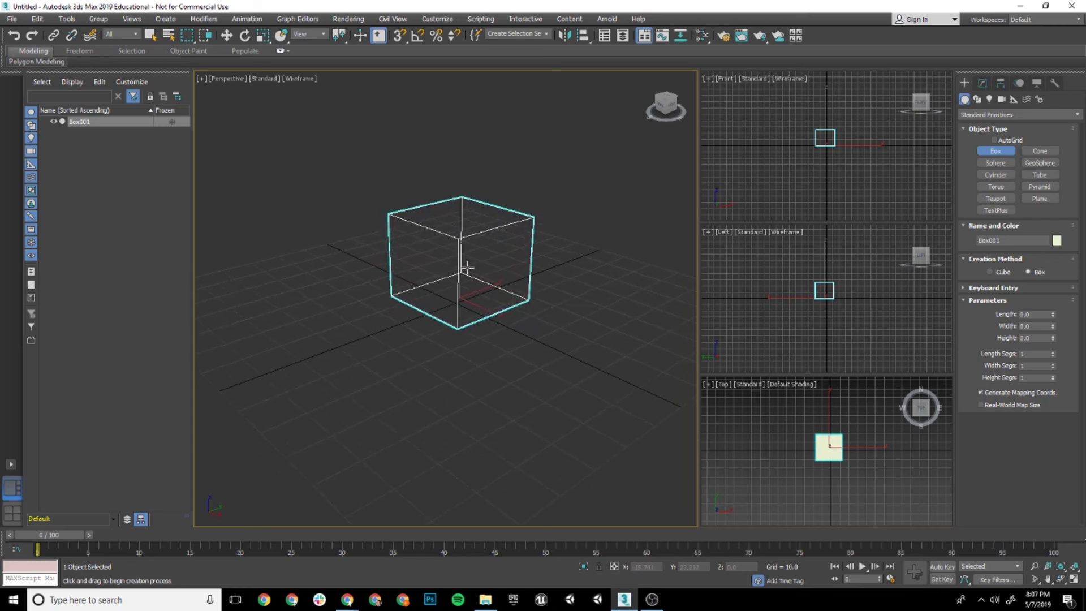
{"action": "right_click", "coordinate": [466, 268]}
{"action": "middle_click_drag", "start_coordinate": [480, 308], "coordinate": [466, 317]}
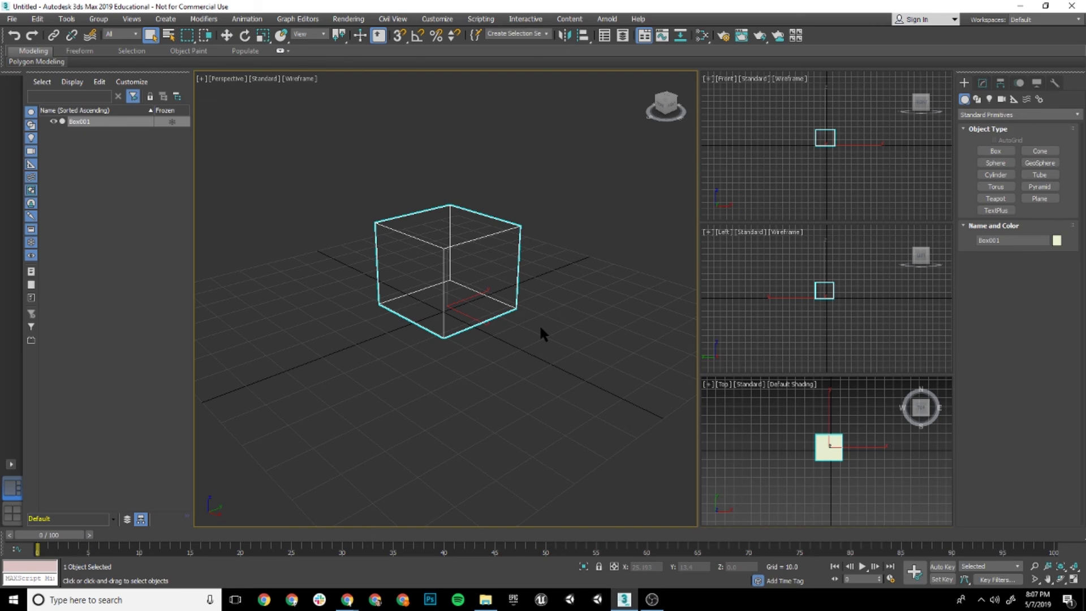
{"action": "key", "text": "F3"}
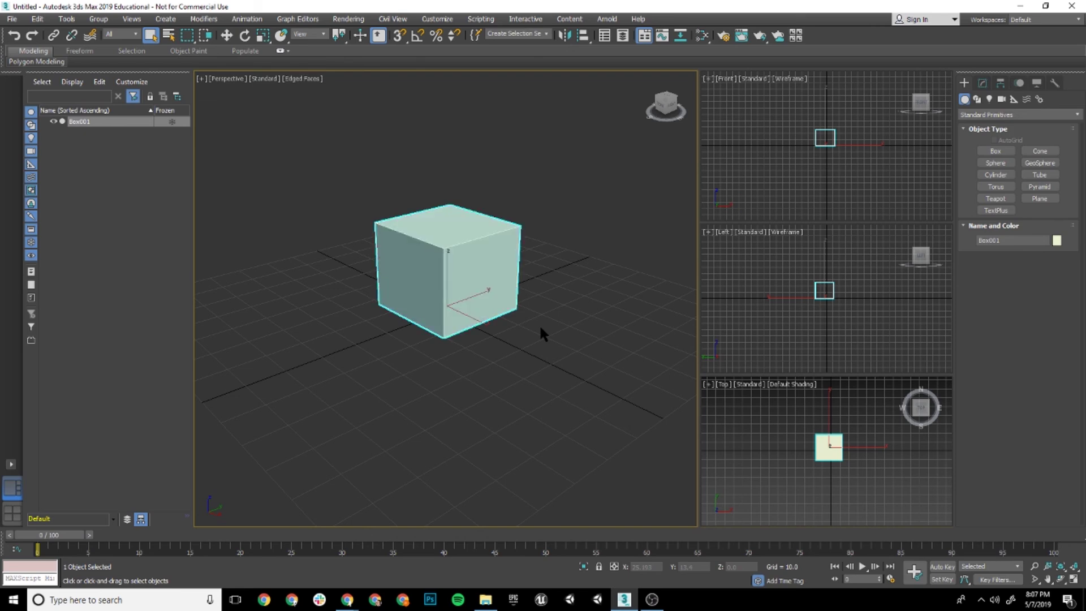
- Open the 3ds Max online help in the browser and close its page again
{"action": "key", "text": "F1"}
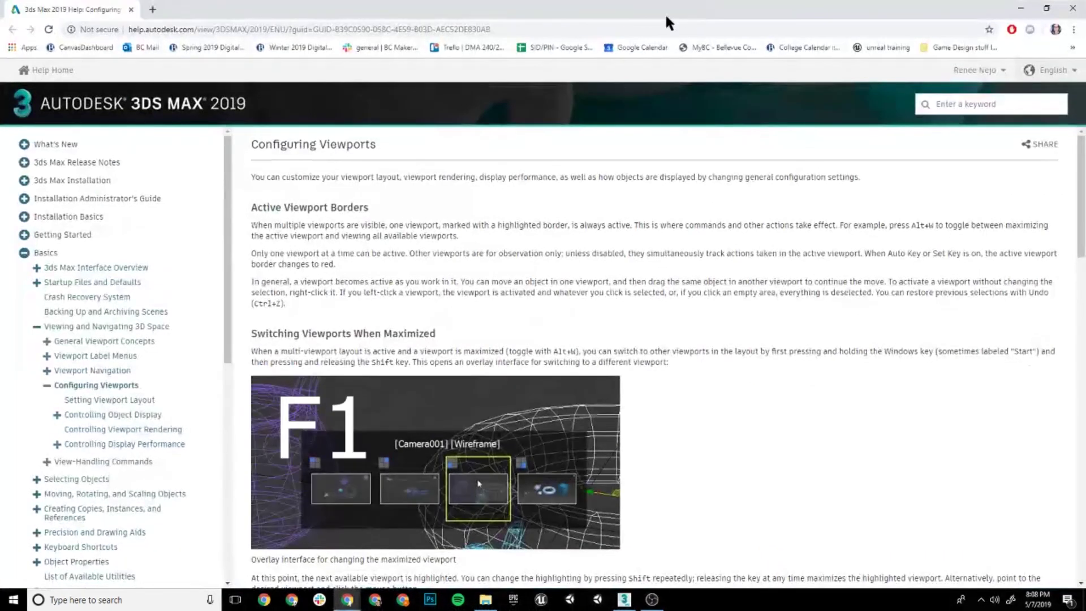
{"action": "left_click", "coordinate": [131, 10]}
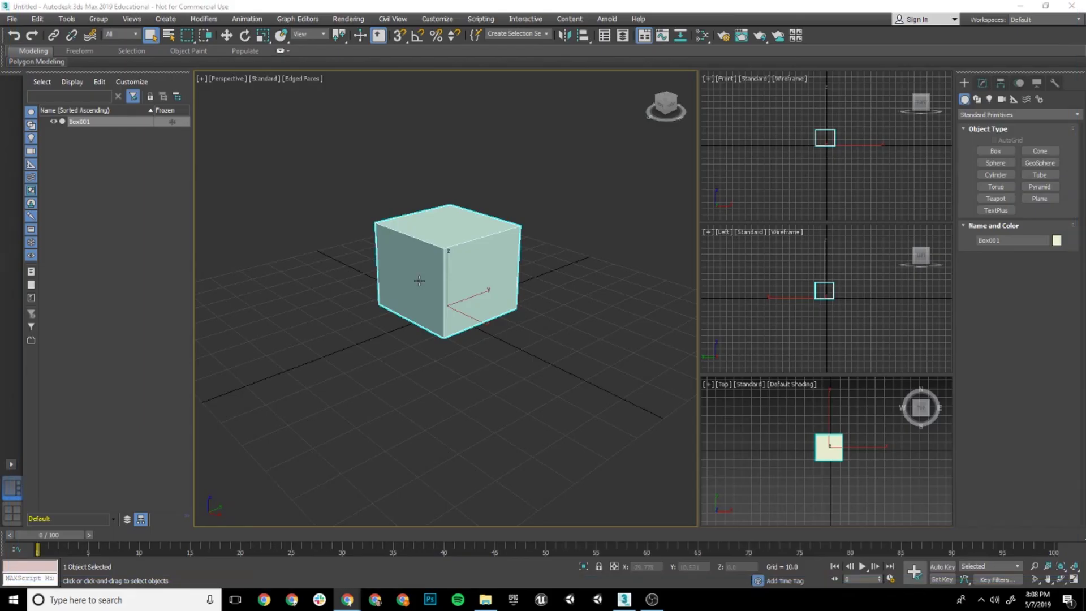
- Toggle the shading of selected faces on the box, leaving it off in the large Perspective viewport
{"action": "key", "text": "F2"}
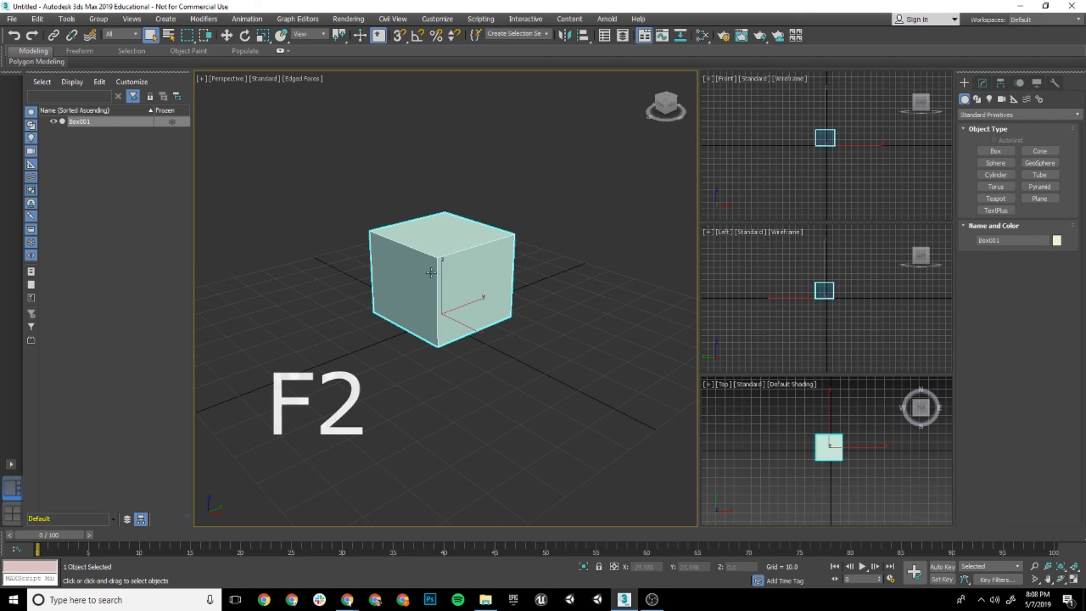
{"action": "key", "text": "F2"}
{"action": "key", "text": "F2"}
{"action": "key", "text": "F2"}
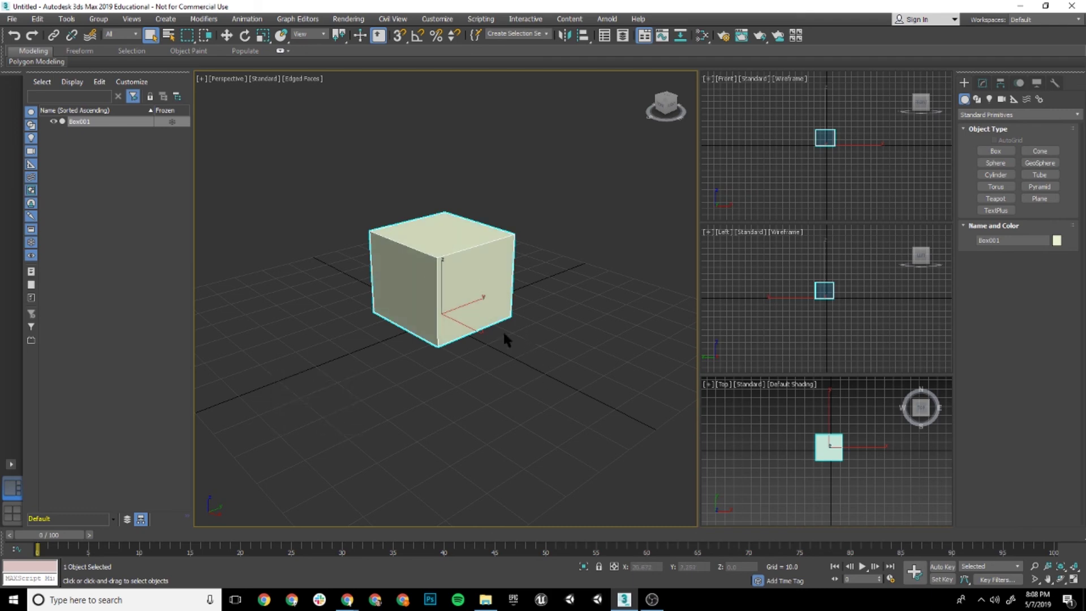
- Toggle the large Perspective viewport to wireframe and back to the shaded display, and orbit around the box
{"action": "key", "text": "F3"}
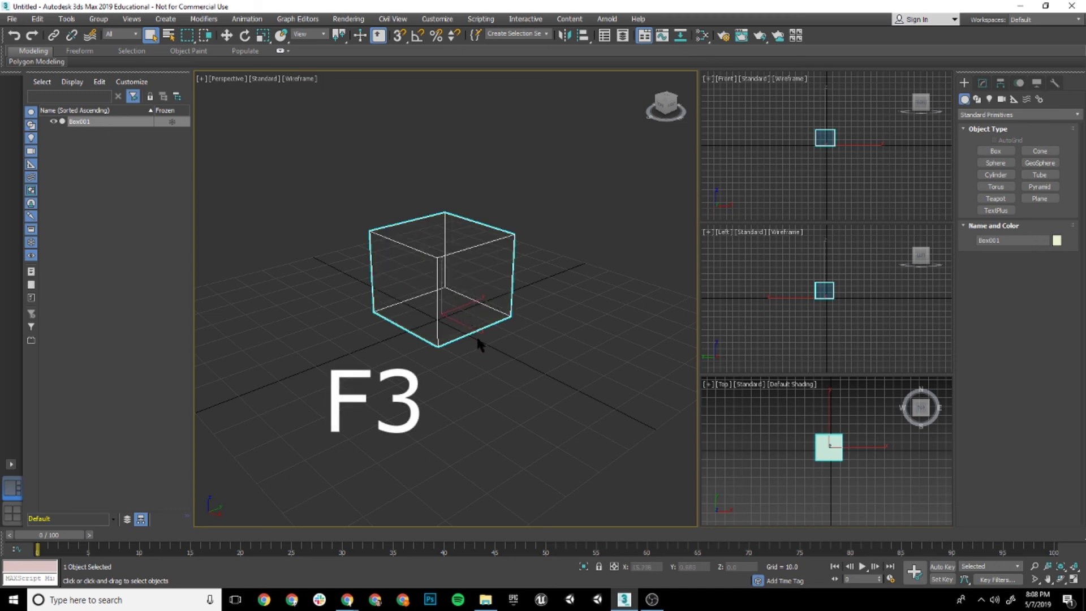
{"action": "middle_click_drag", "start_coordinate": [453, 307], "coordinate": [456, 305]}
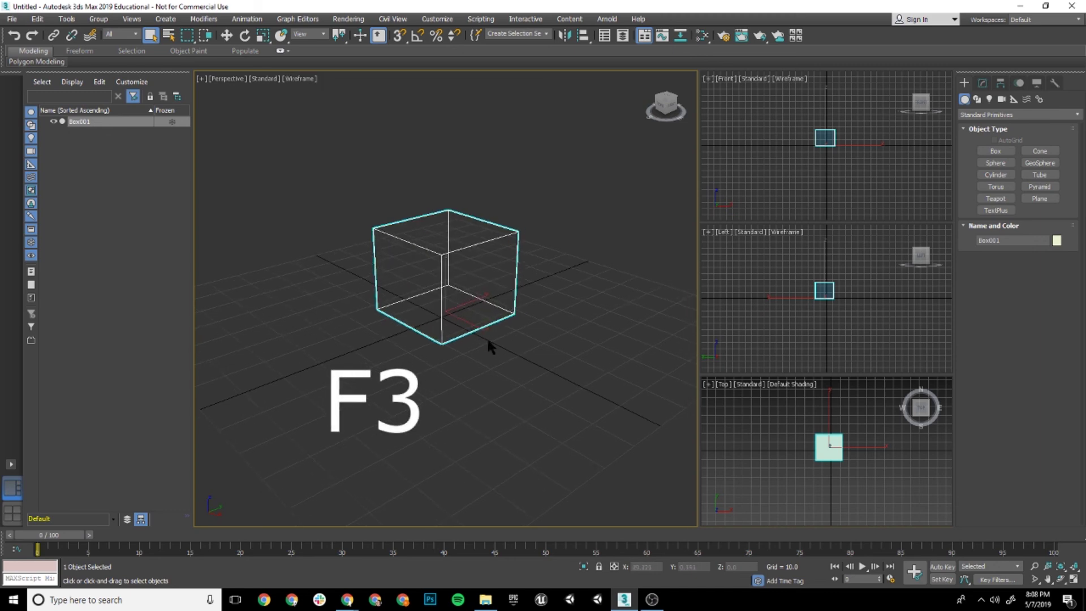
{"action": "key", "text": "F3"}
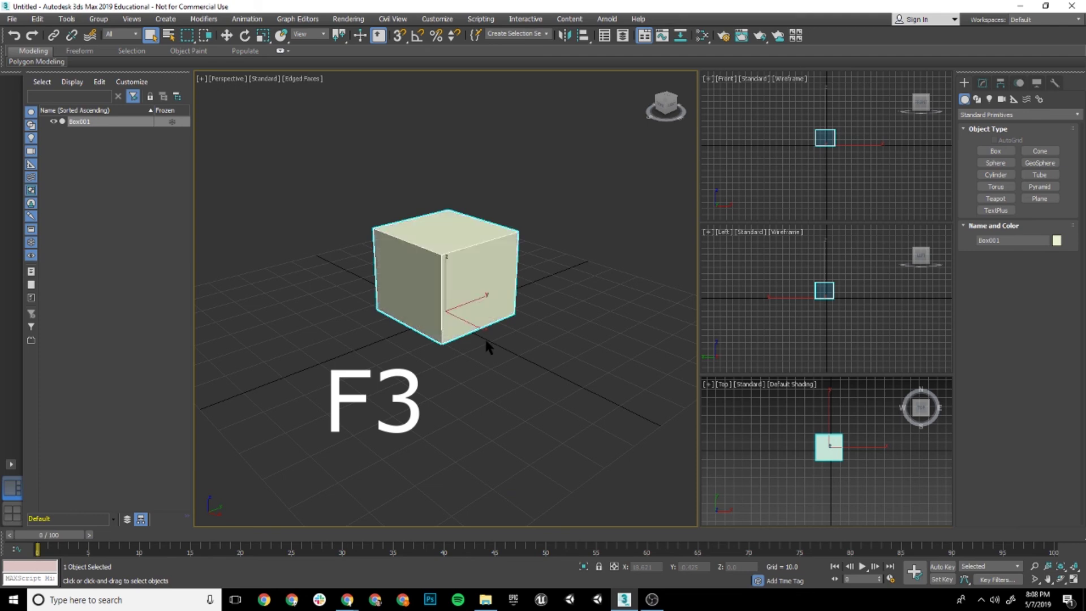
{"action": "mouse_move", "coordinate": [491, 365]}
{"action": "middle_mouse_down", "text": "alt"}
{"action": "mouse_move", "coordinate": [484, 357]}
{"action": "mouse_move", "coordinate": [508, 359]}
{"action": "mouse_move", "coordinate": [431, 354]}
{"action": "mouse_move", "coordinate": [524, 349]}
{"action": "mouse_move", "coordinate": [482, 363]}
{"action": "mouse_move", "coordinate": [497, 368]}
{"action": "middle_mouse_up", "text": "alt"}
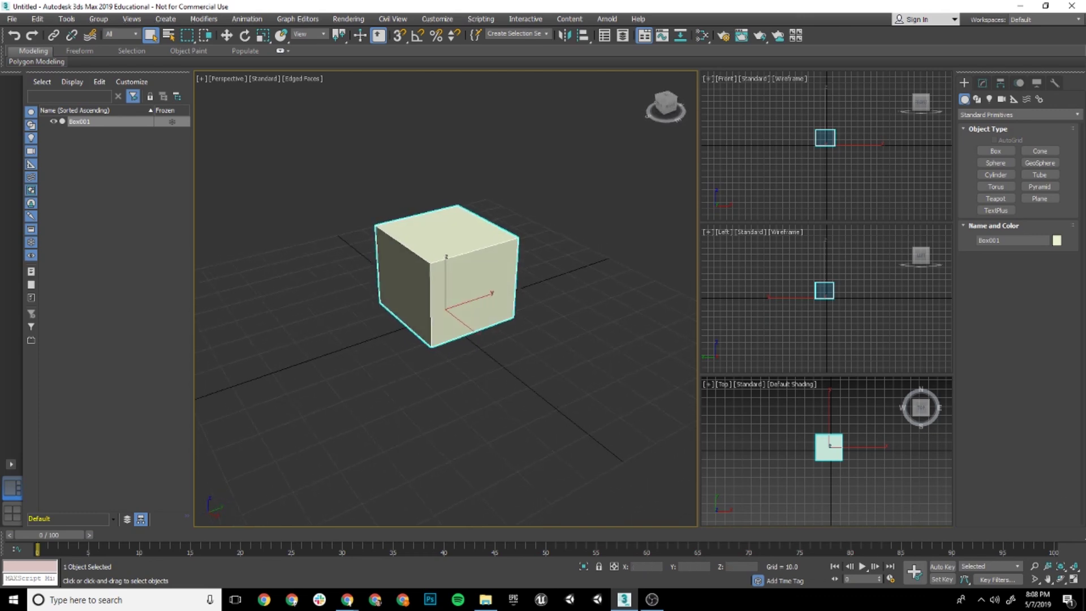